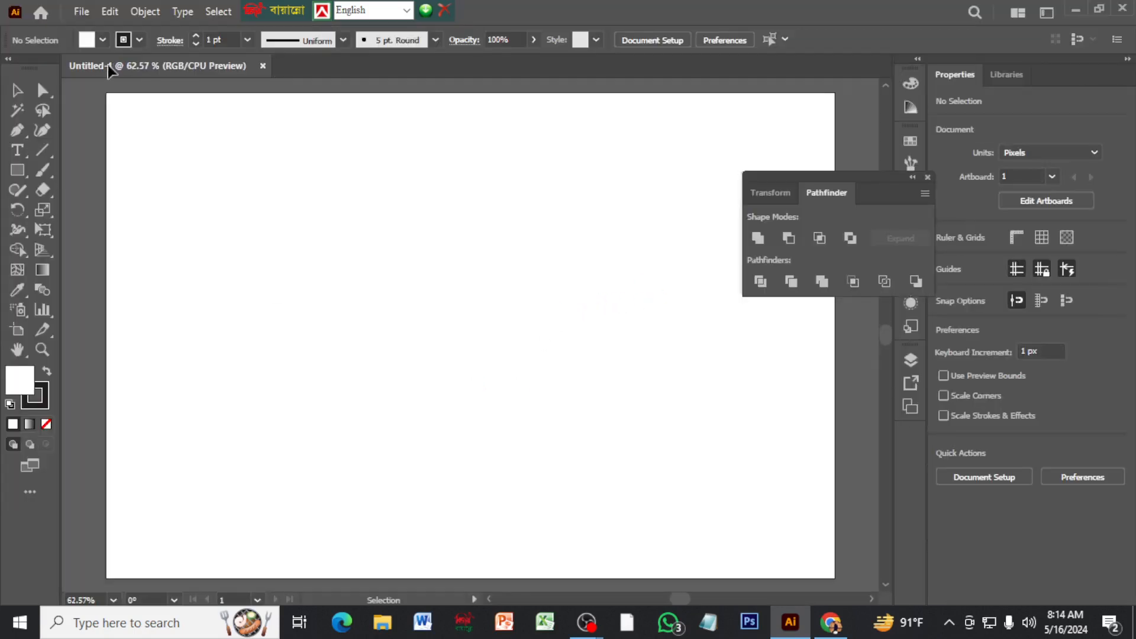
left_click(83, 13)
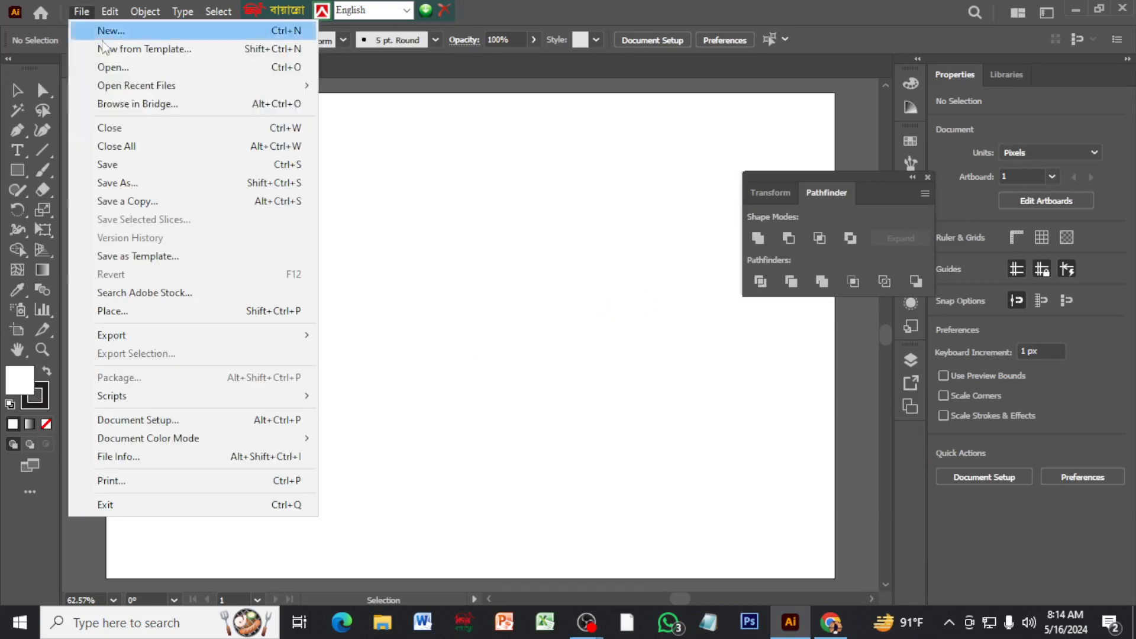
left_click(360, 183)
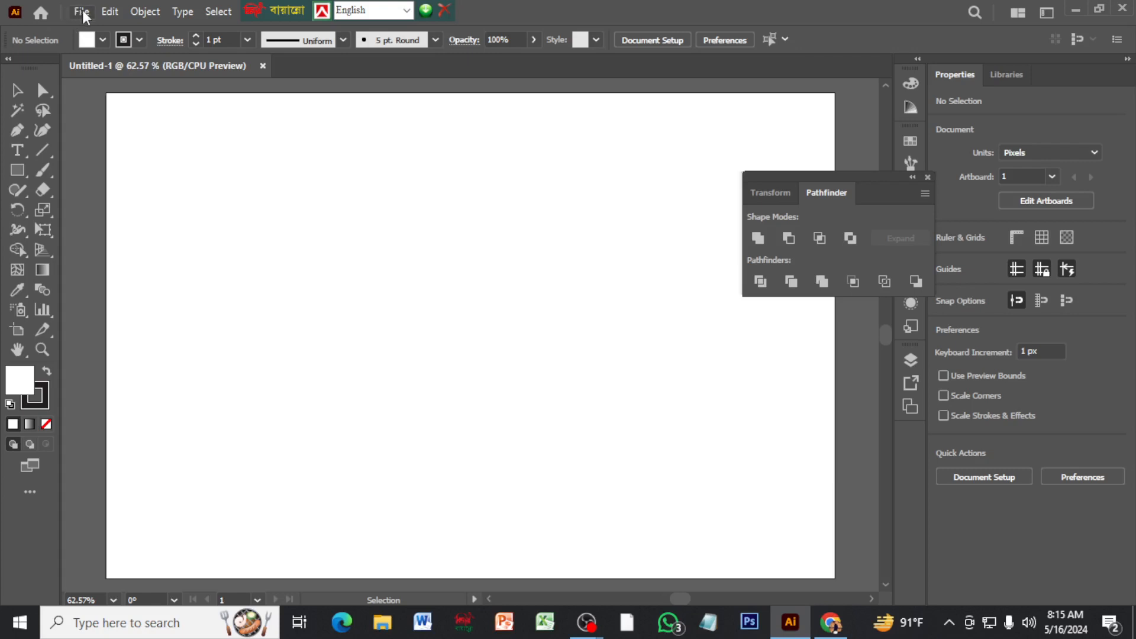
left_click(83, 14)
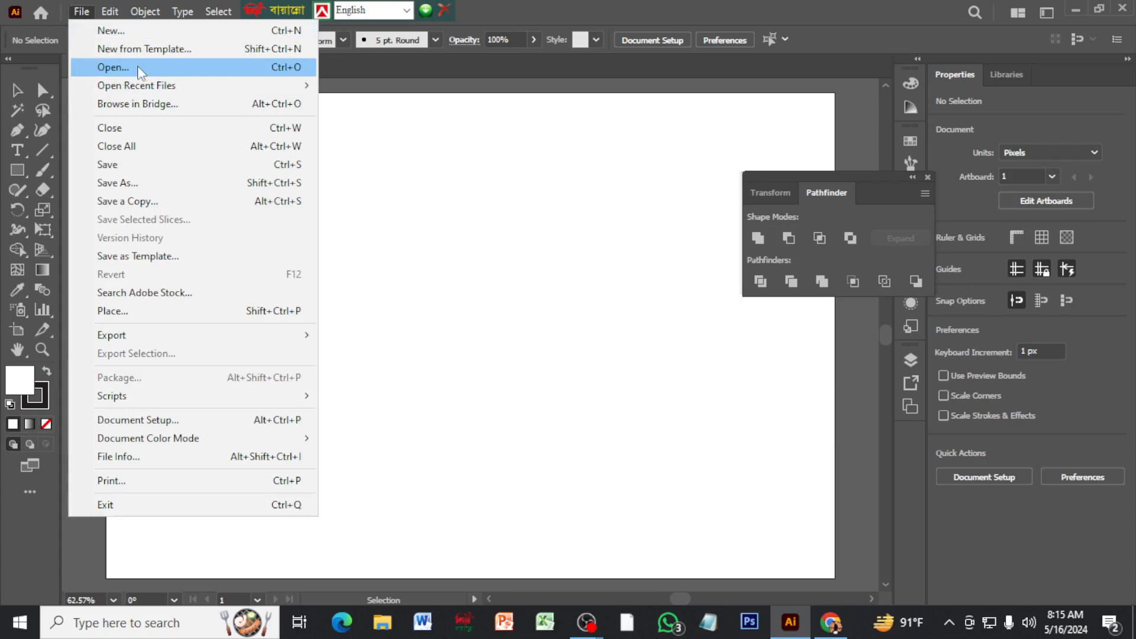
left_click(385, 287)
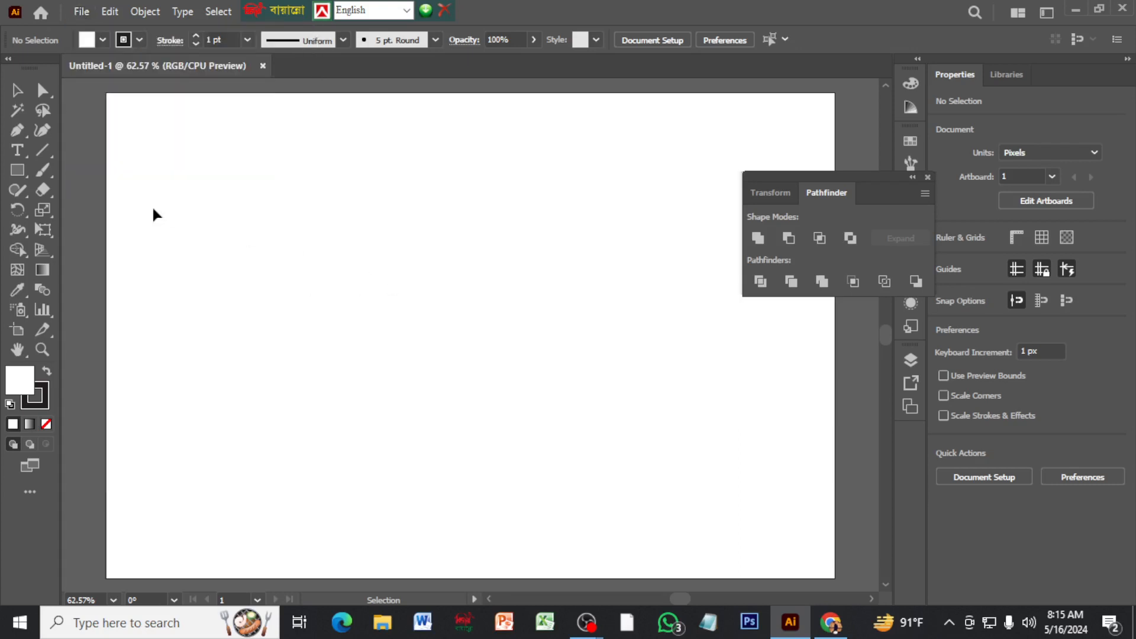
Draw a hexagon about 154 px wide and 133 px high in the upper-left area of the artboard.
left_click(23, 171)
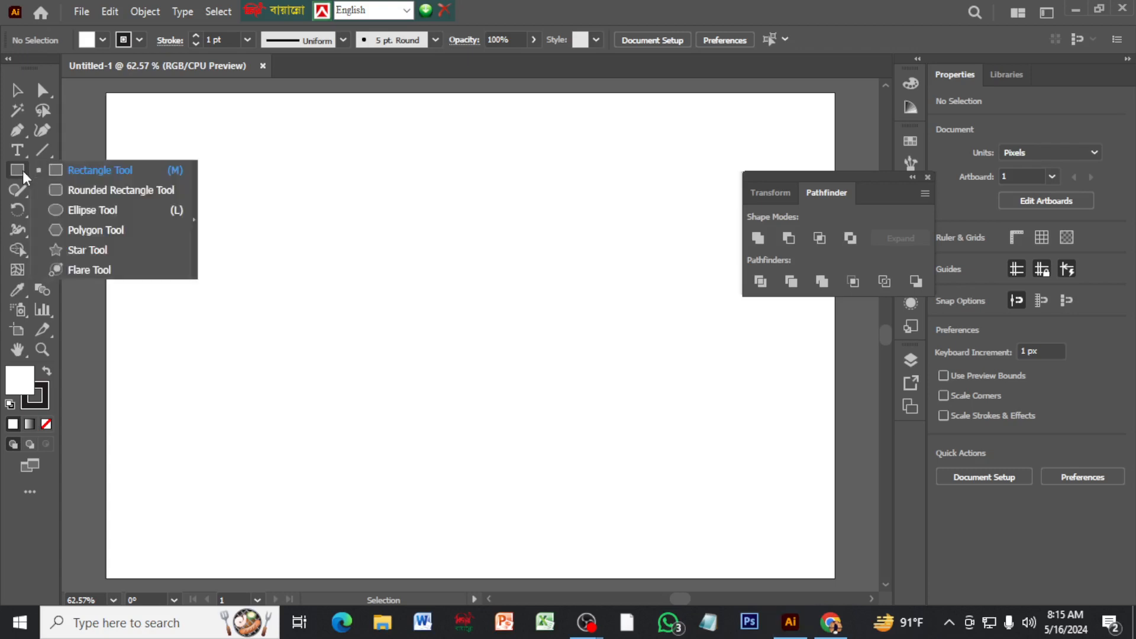
left_click(95, 230)
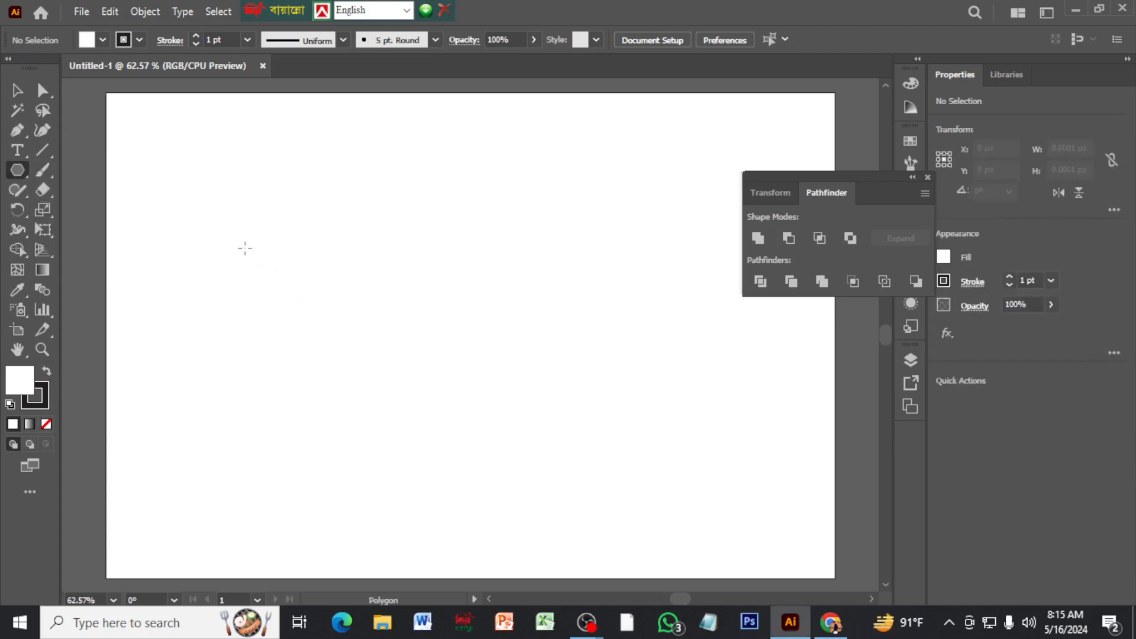
left_click_drag(244, 249, 277, 284)
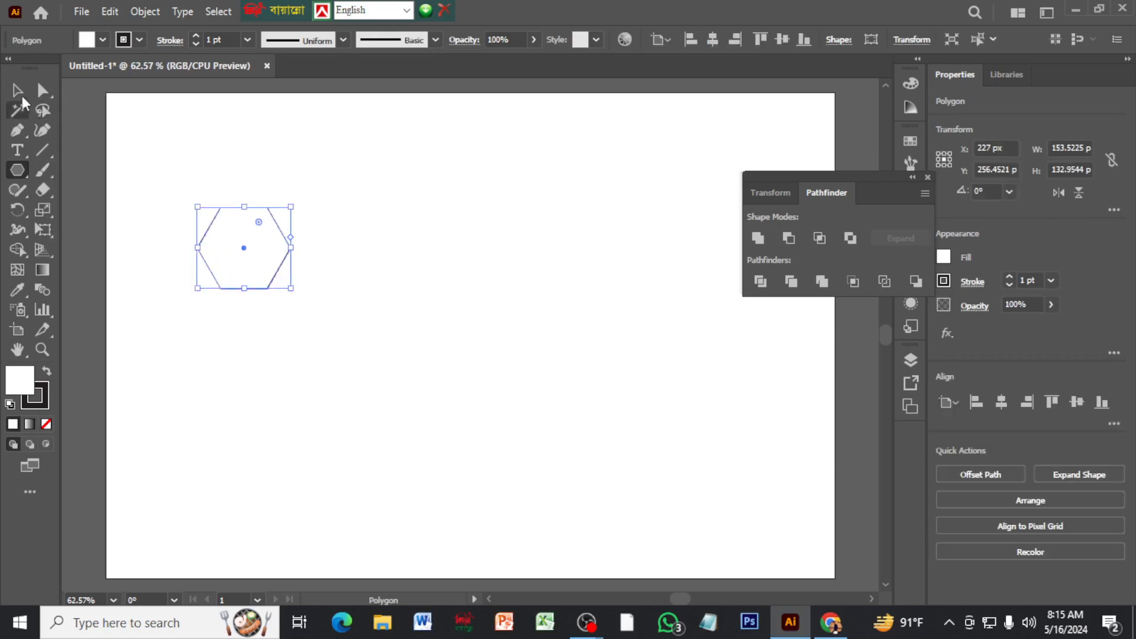
left_click(141, 41)
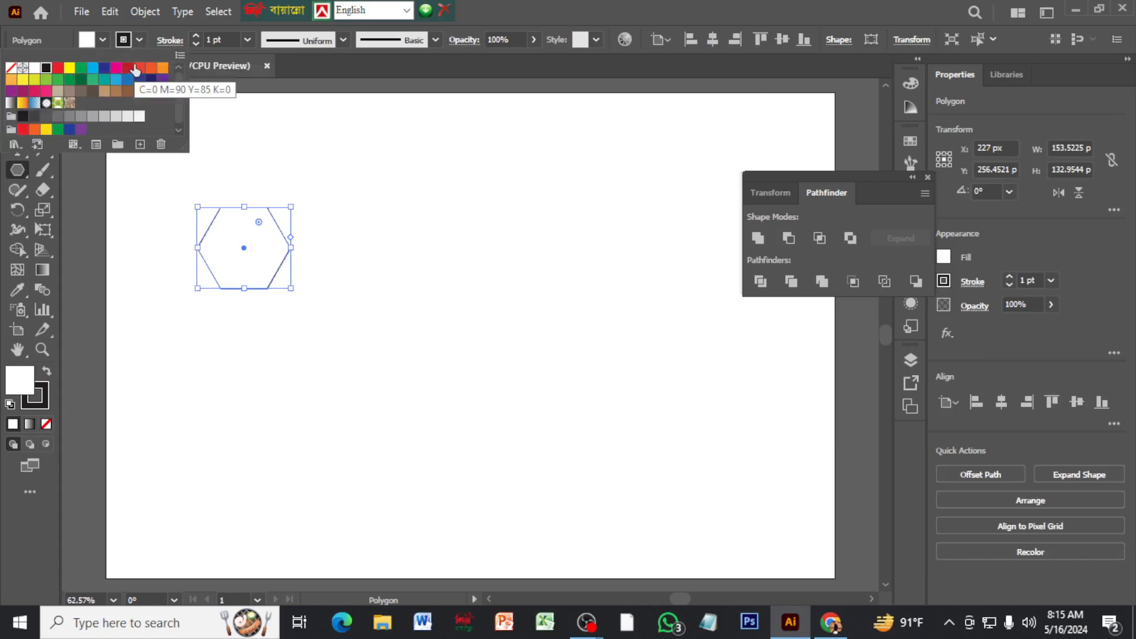
left_click(90, 71)
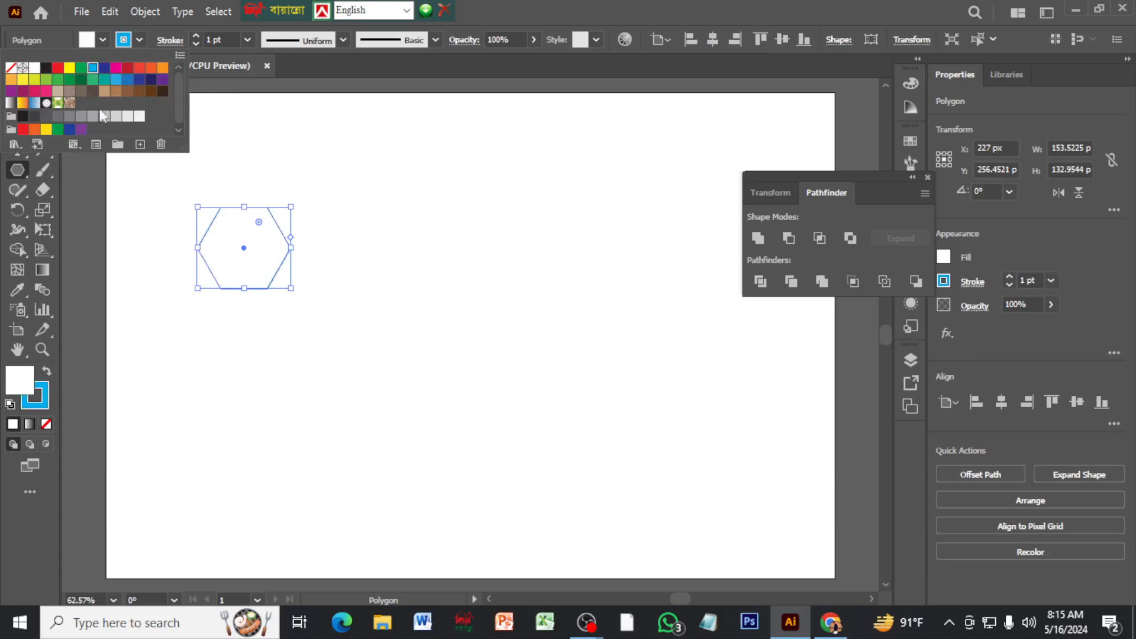
left_click(137, 44)
Remove the hexagon's stroke and fill it with cyan blue.
left_click(87, 40)
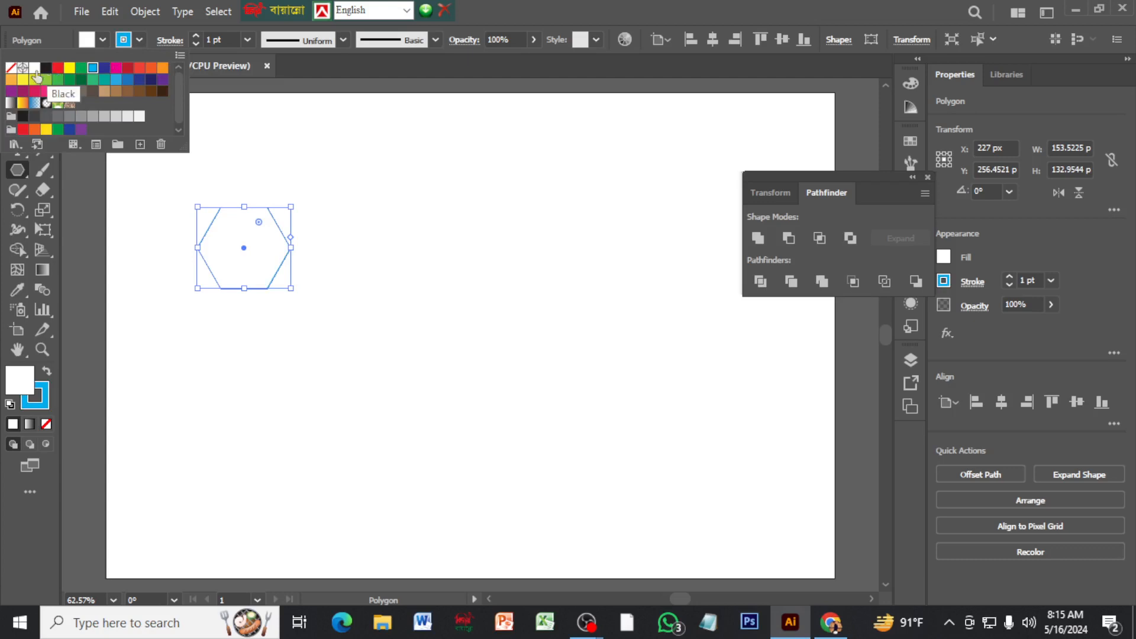
key("ctrl+z")
left_click(101, 40)
left_click(100, 40)
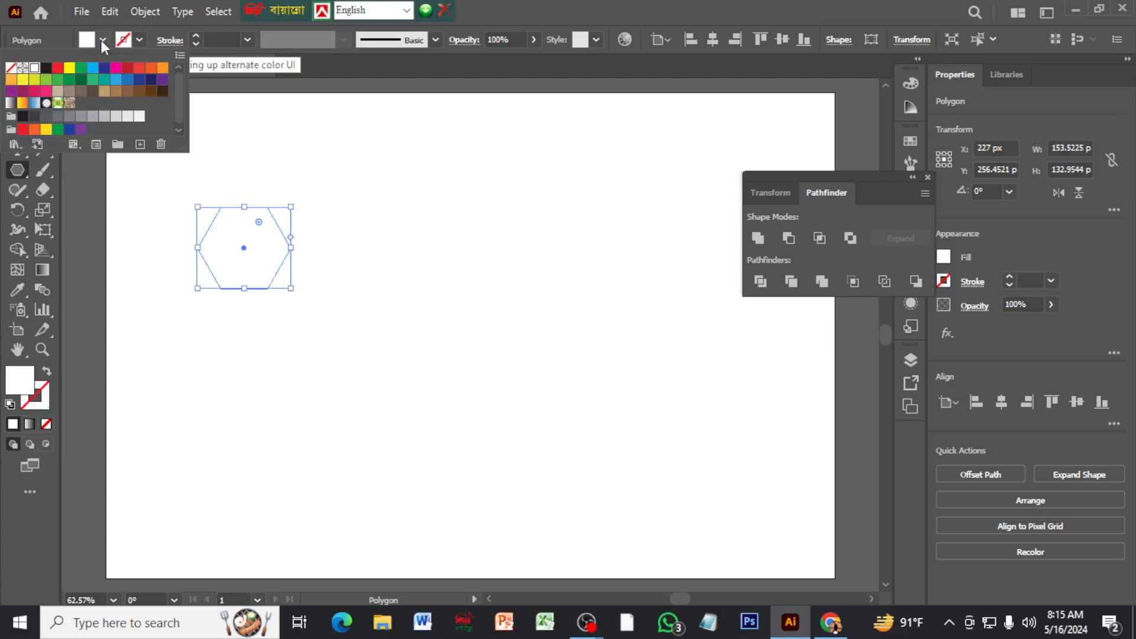
left_click(92, 72)
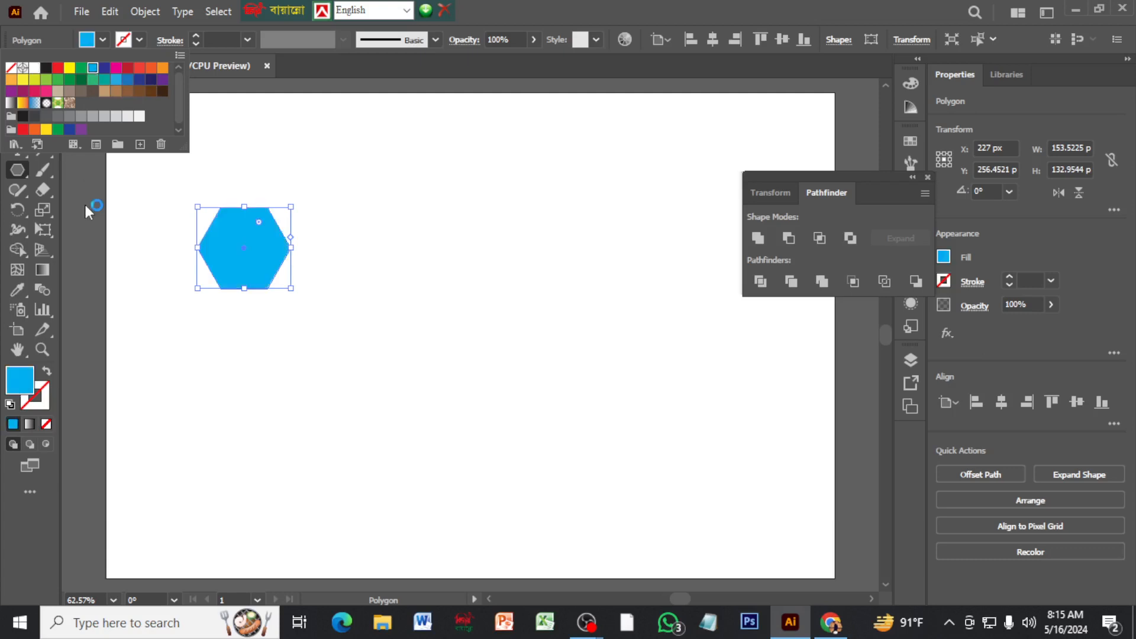
left_click(86, 201)
left_click(17, 90)
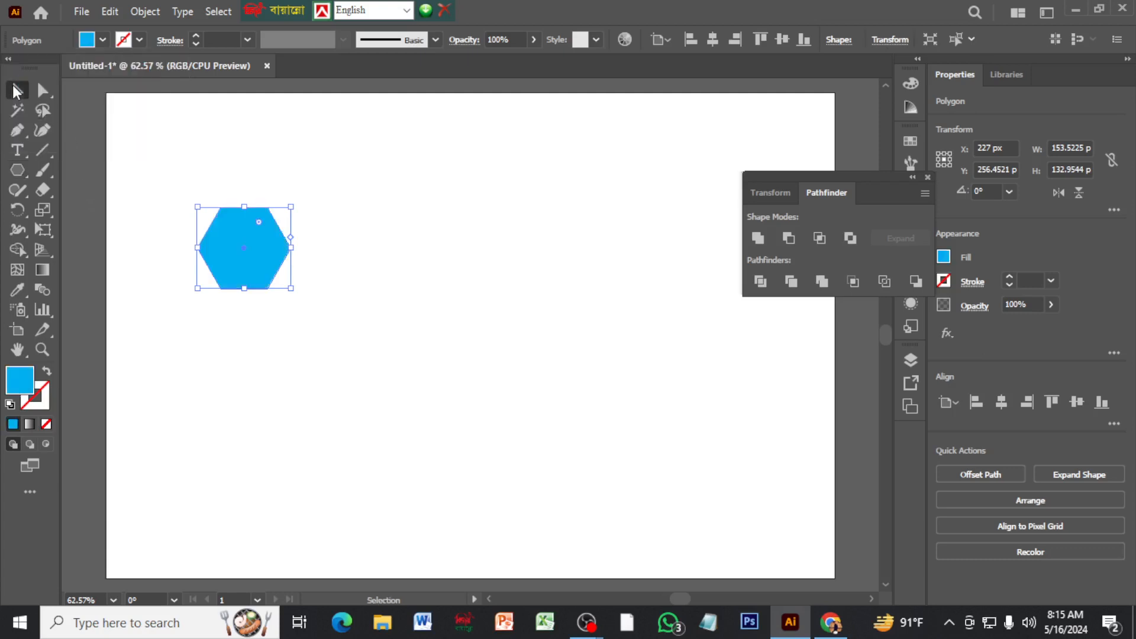
left_click(130, 152)
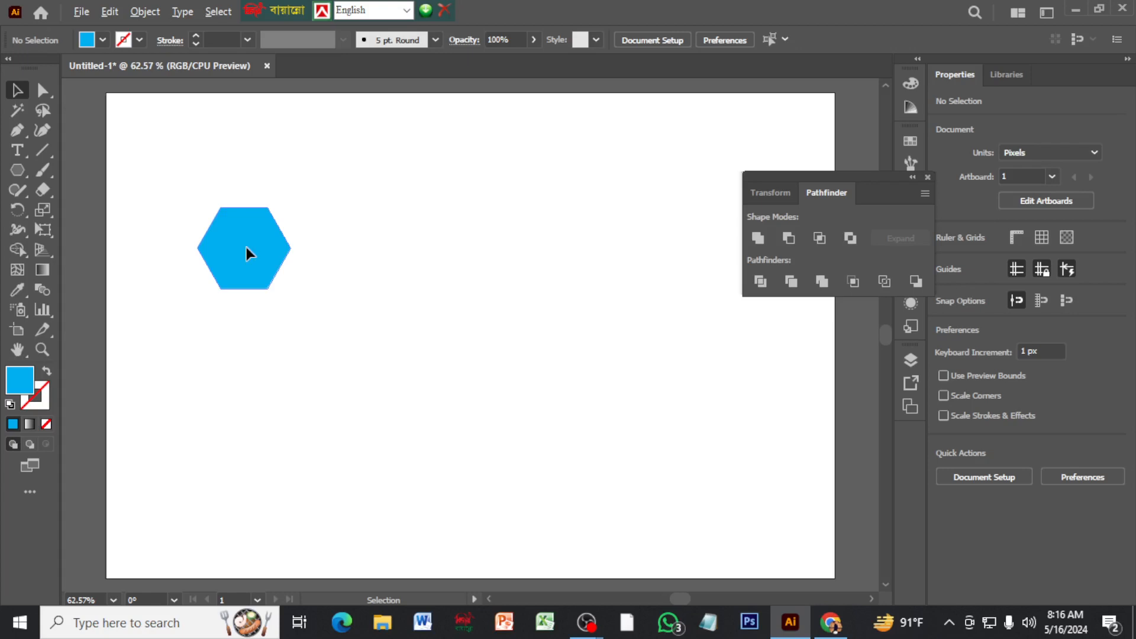
Place two copies of the hexagon against its upper-right and lower-right sides with narrow gaps, and nudge the lower copy 2 px right.
left_click_drag(246, 248, 322, 213)
left_click(410, 197)
left_click(421, 244)
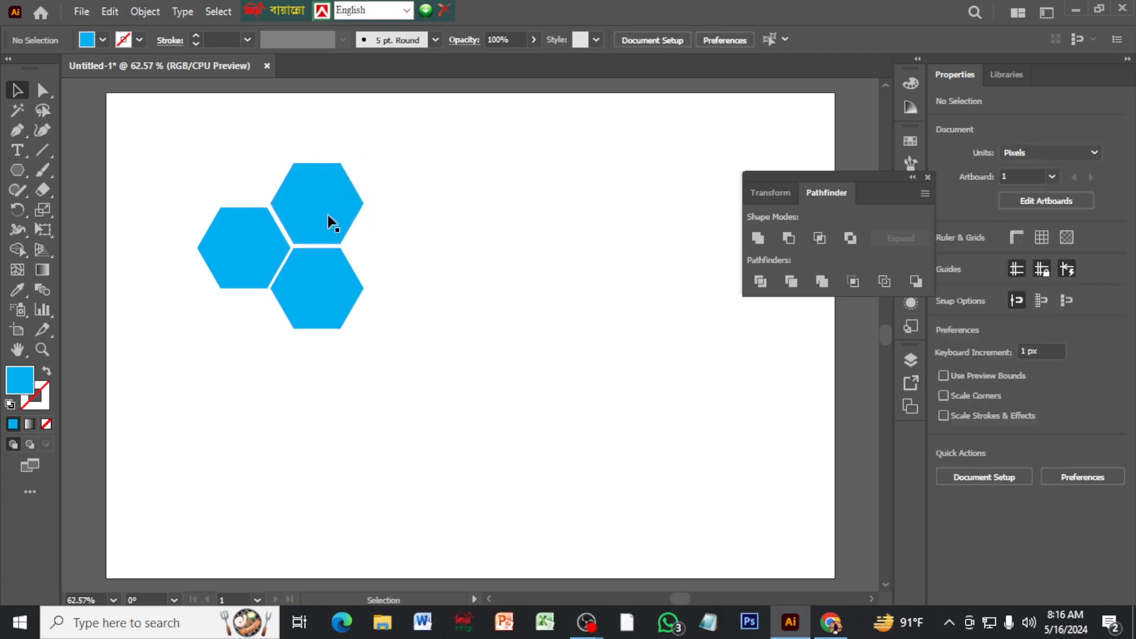
left_click(311, 281)
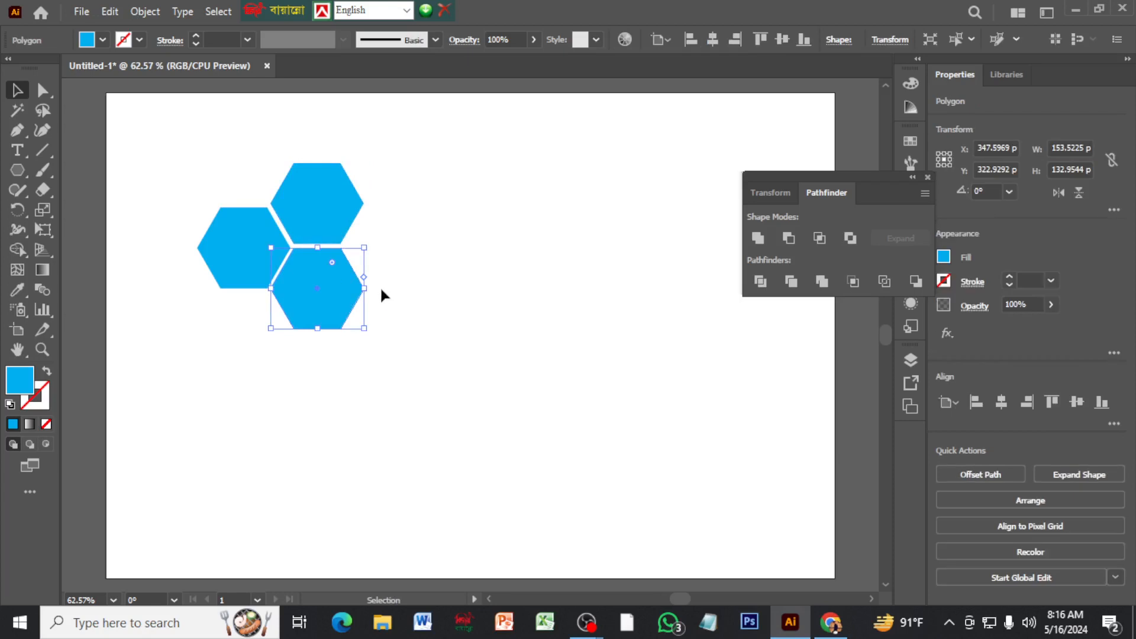
key("Right")
left_click(414, 266)
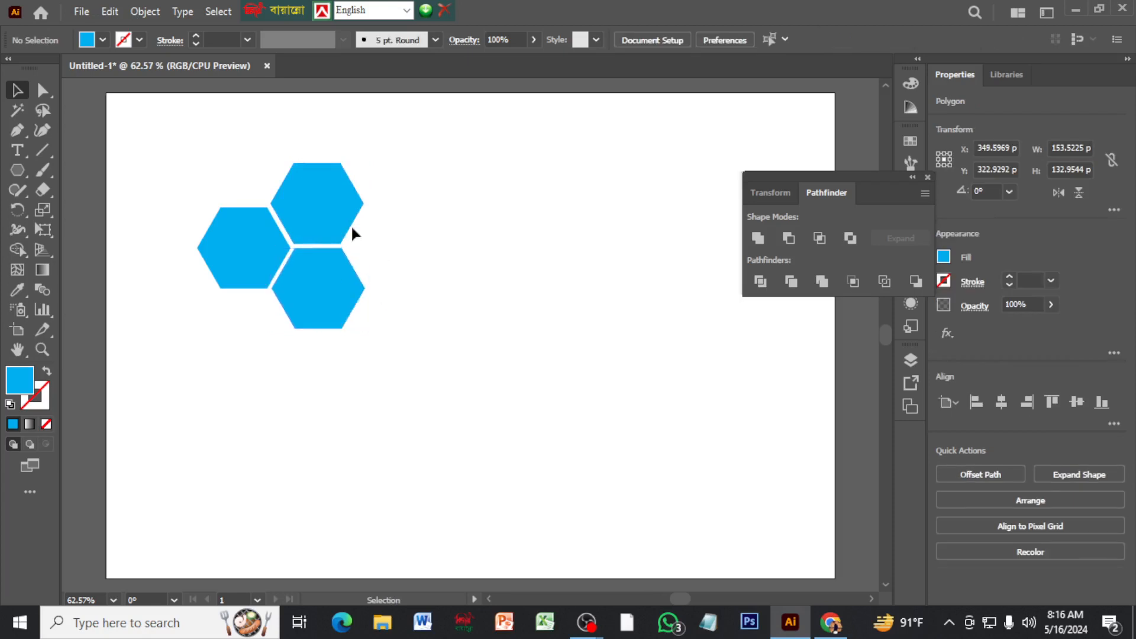
Place a hexagon copy directly below the original one and nudge it 3 px right and 1 px up.
left_click_drag(315, 205, 239, 331)
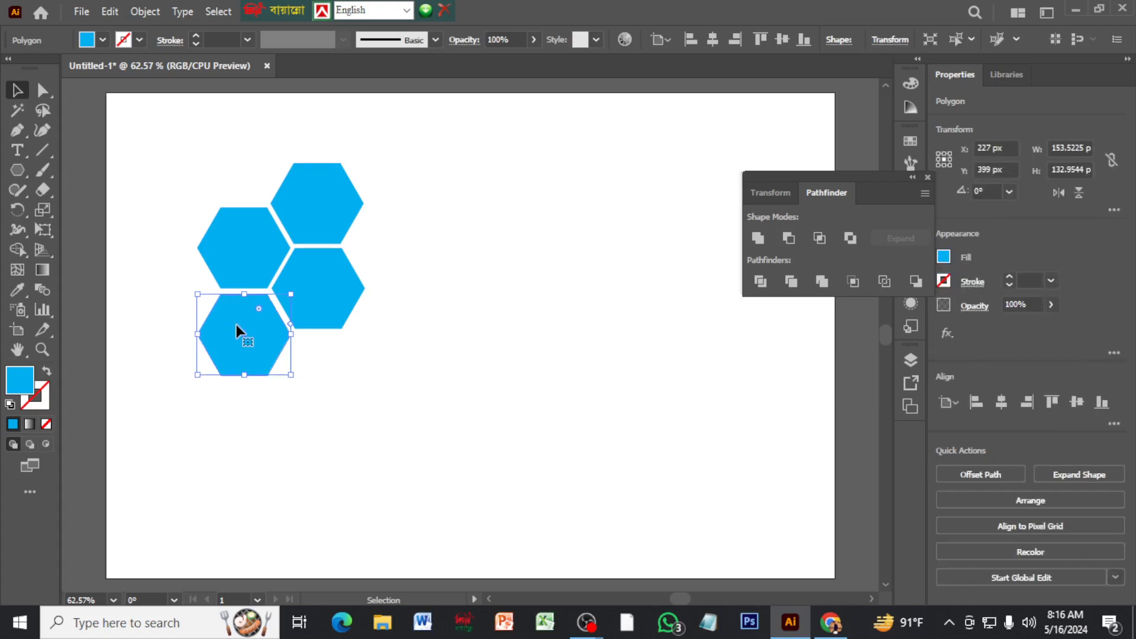
key("Up")
key("Right")
key("Right")
key("Right")
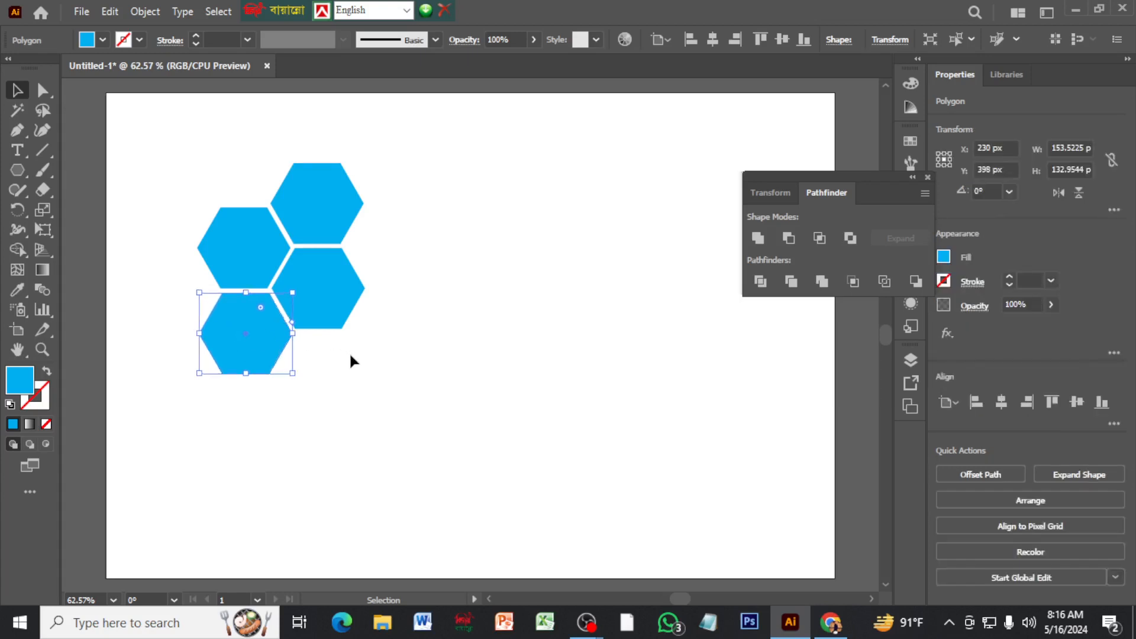
left_click(350, 356)
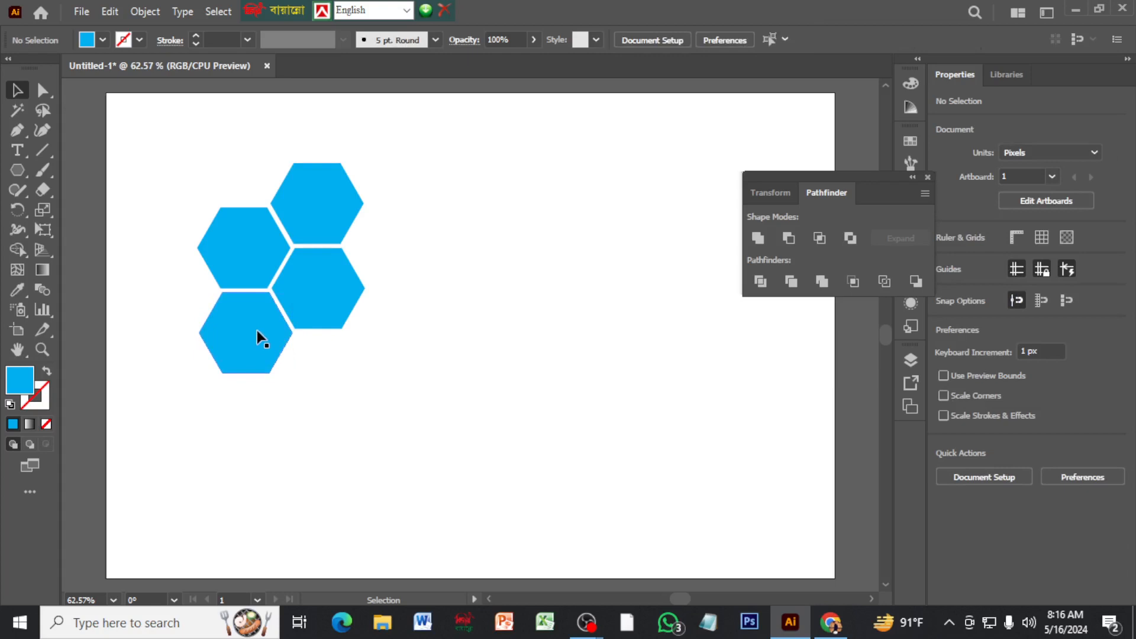
Place a hexagon copy below the central hexagon and nudge it slightly left to even out the gaps.
left_click_drag(257, 330, 328, 368)
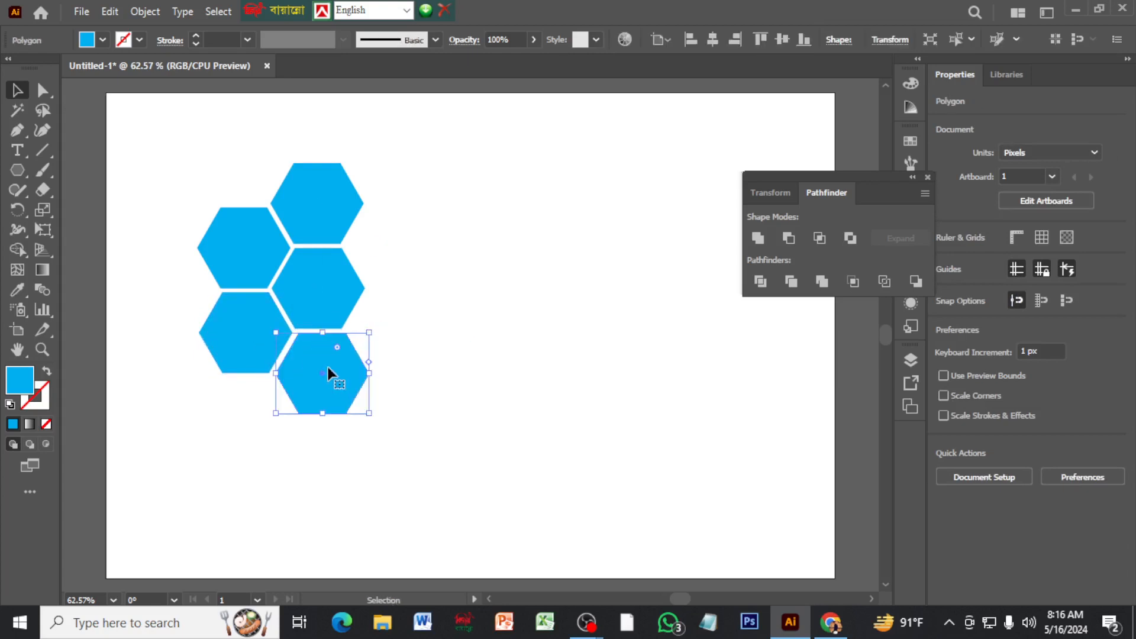
key("Left")
key("Left")
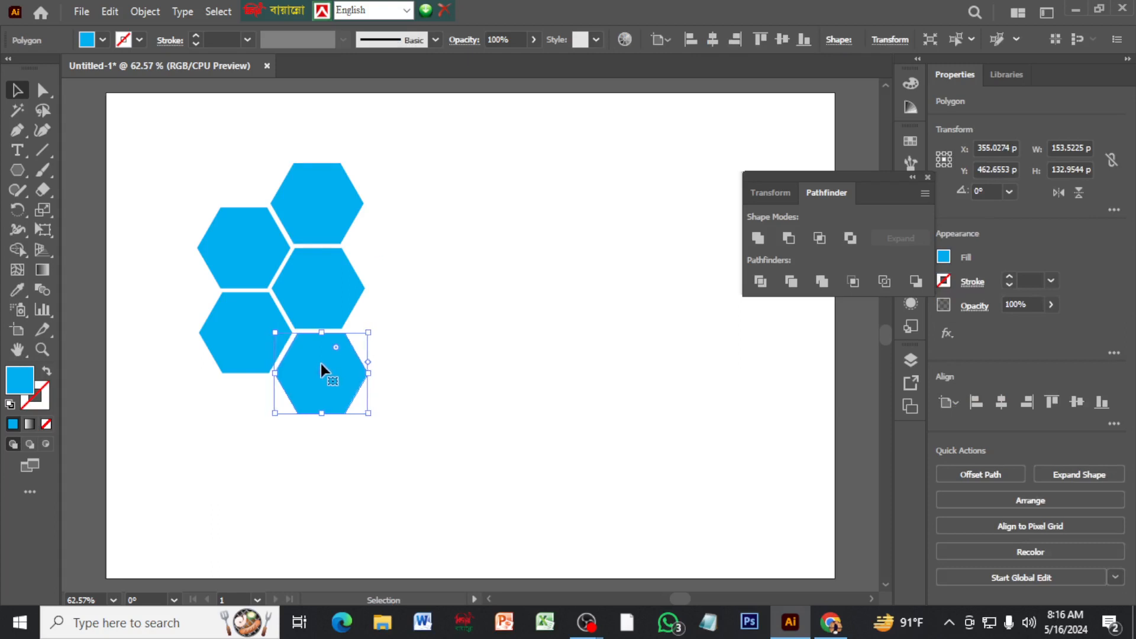
left_click(393, 362)
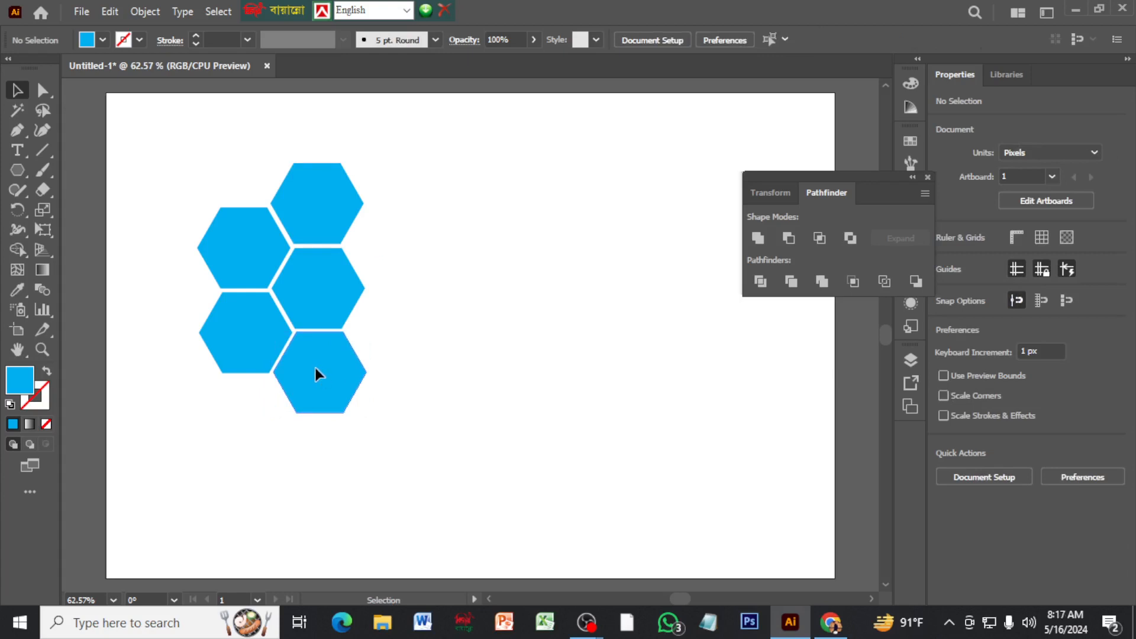
Place a hexagon copy against the central hexagon's upper-right side and nudge it 3 px left and 5 px up.
left_click_drag(316, 369, 388, 246)
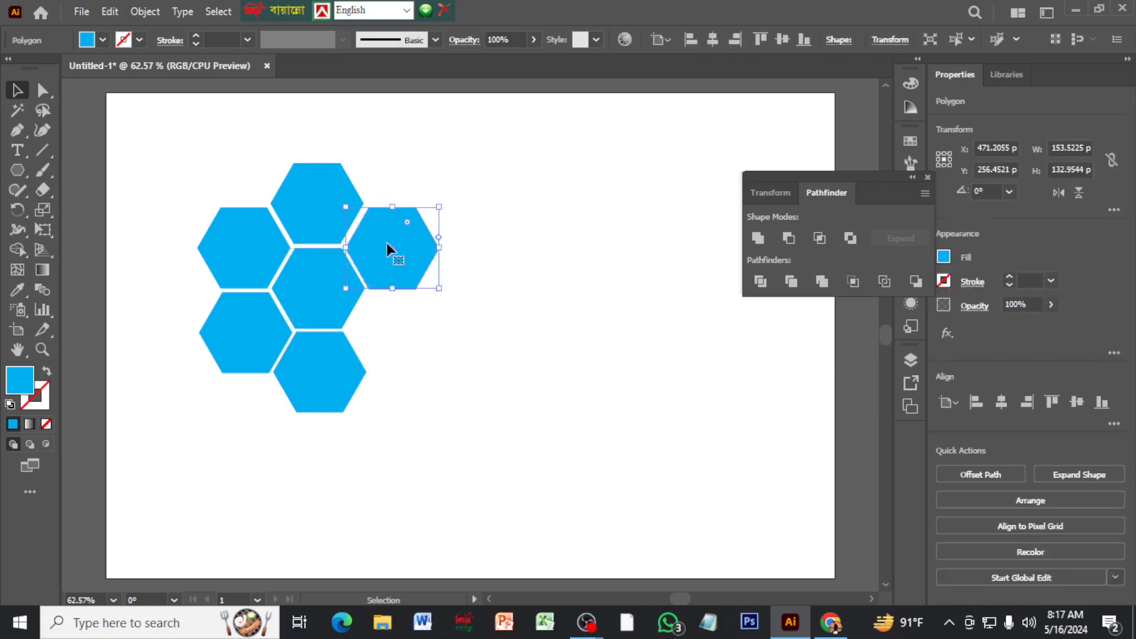
key("Left")
key("Left")
key("Left")
key("Up")
key("Up")
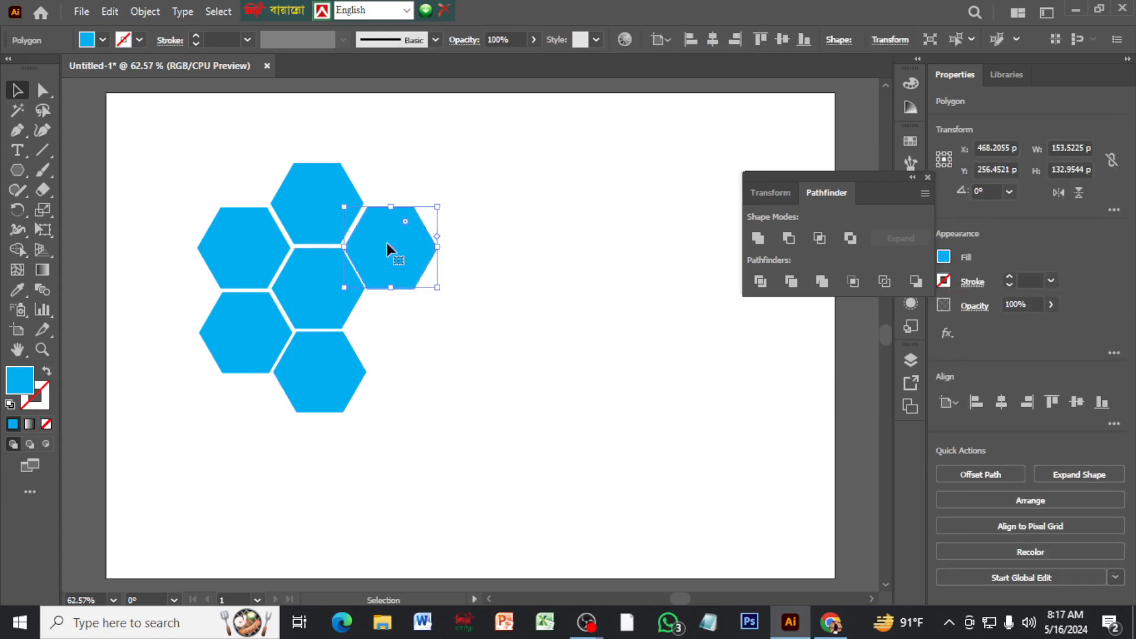
key("Up")
key("Up")
key("Up")
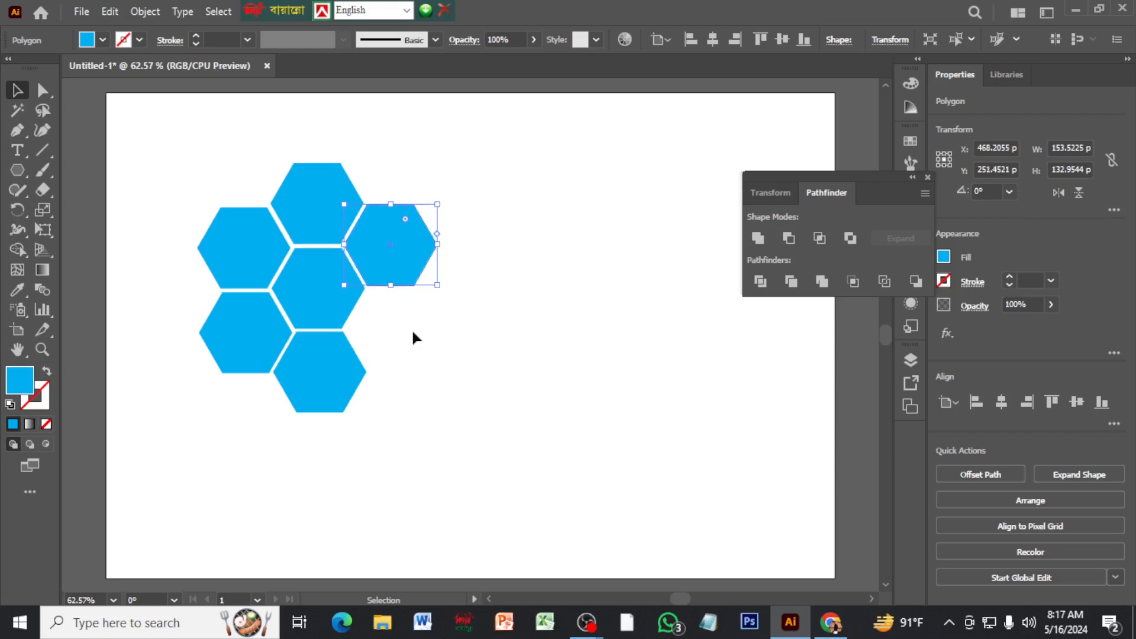
left_click(413, 332)
Copy the upper-right hexagon straight down to complete the ring of six around the central hexagon.
left_click_drag(396, 259, 396, 339)
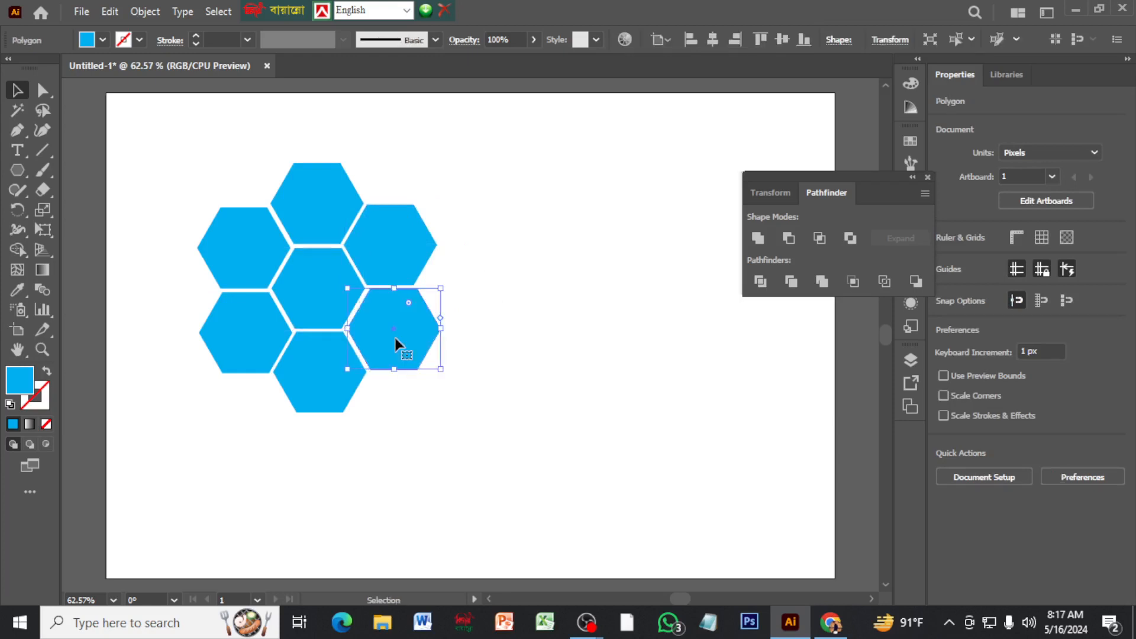
left_click(500, 288)
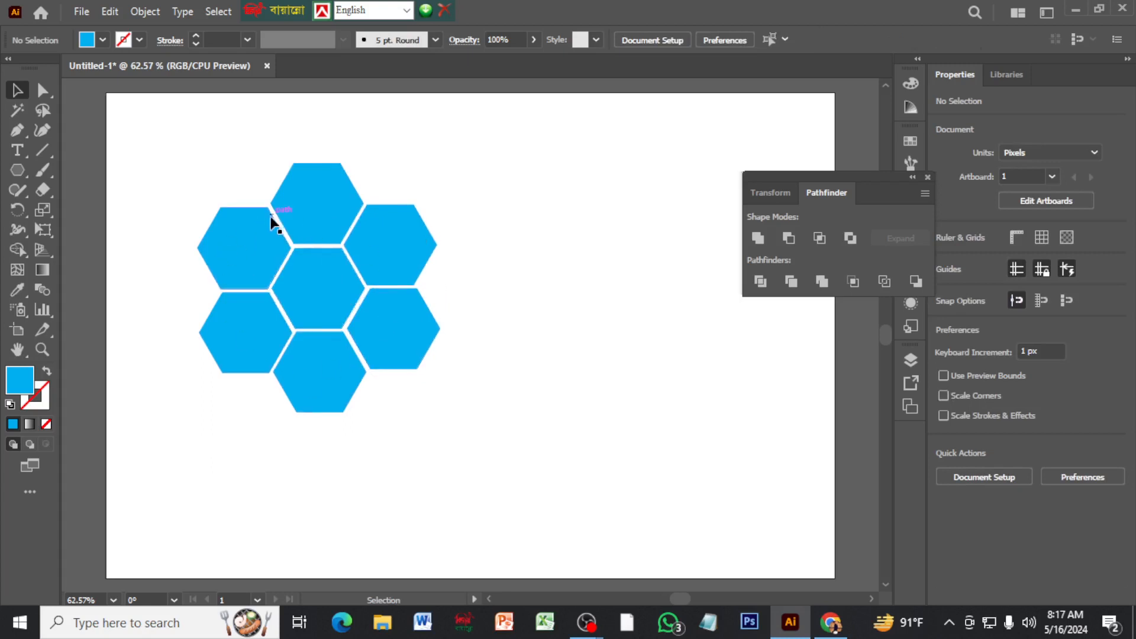
Select all seven hexagons and group them.
left_click_drag(153, 166, 517, 432)
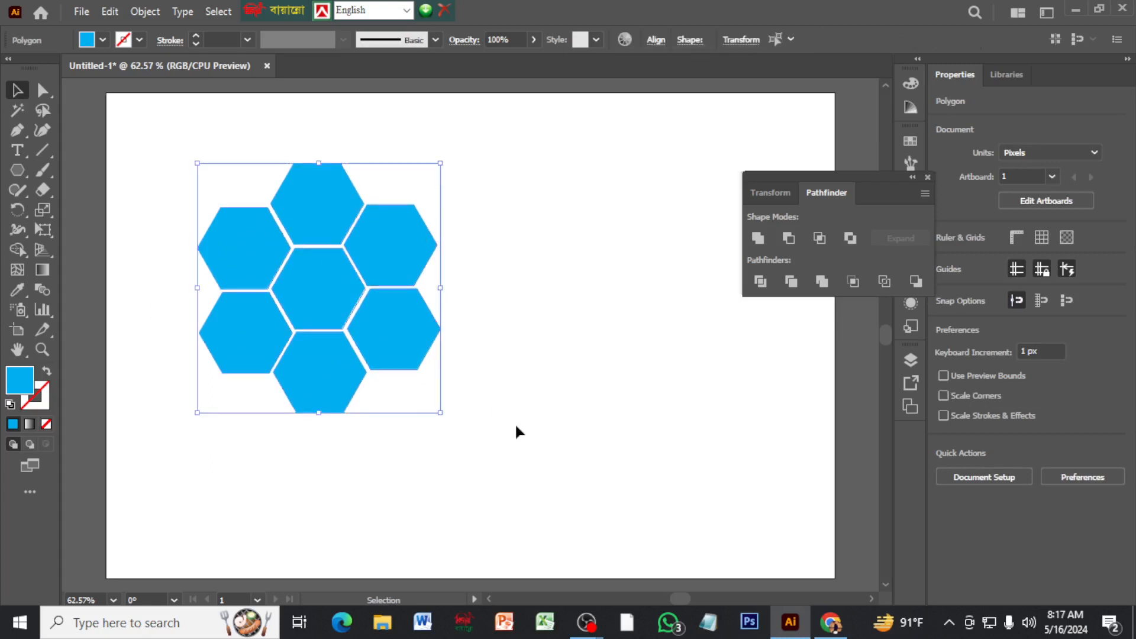
key("a")
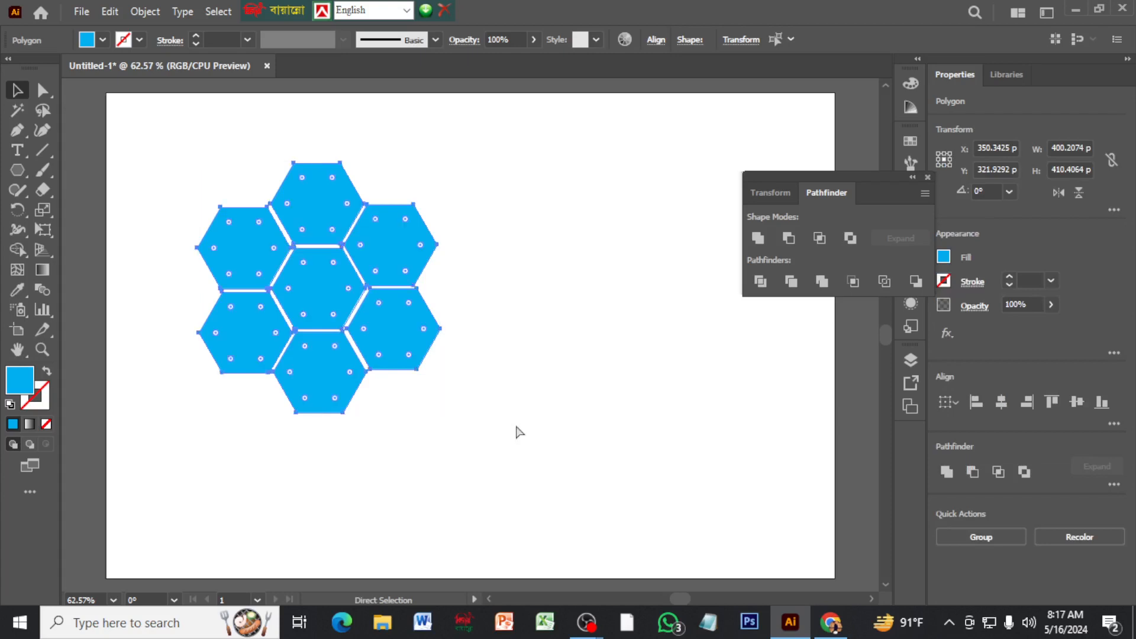
key("ctrl+g")
key("v")
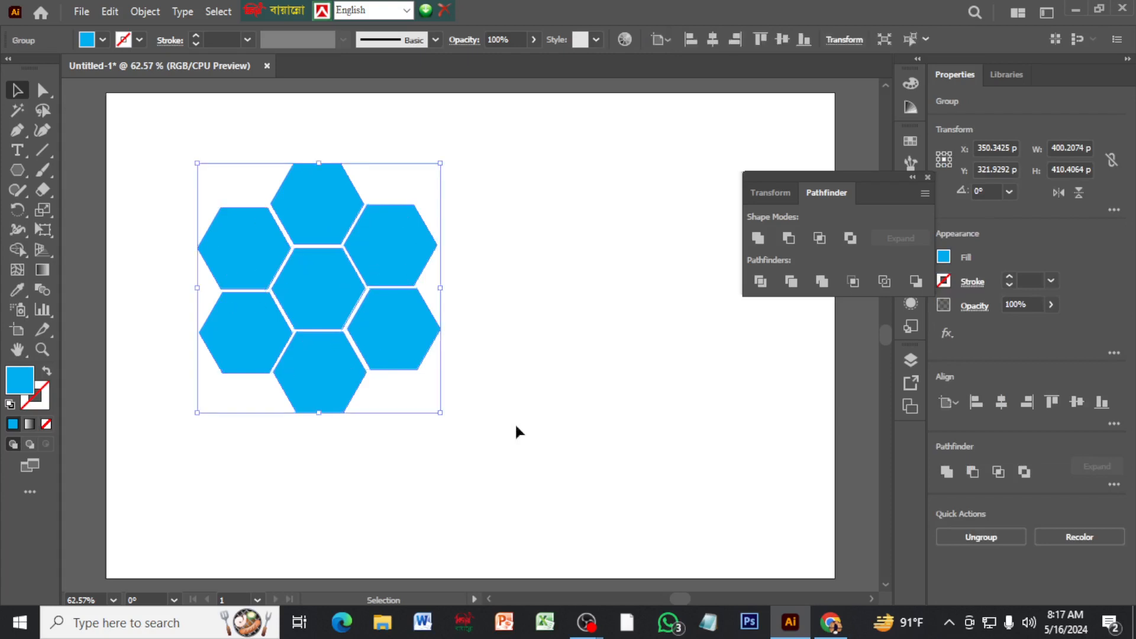
Move the hexagon group about 89 px right and 4 px up on the artboard.
right_click(344, 288)
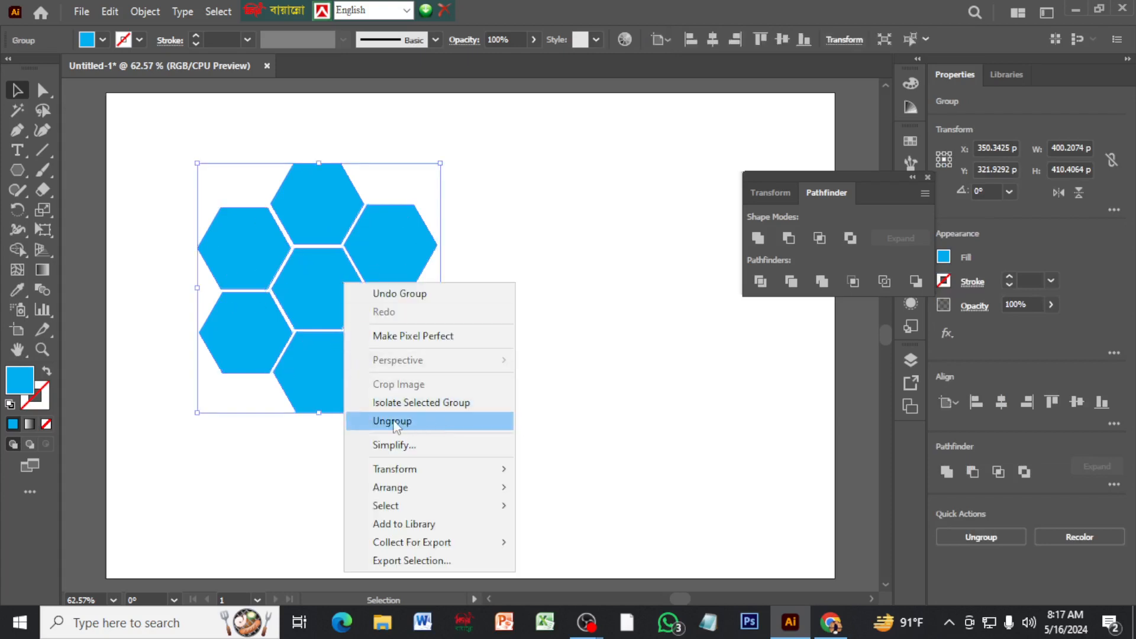
left_click(615, 327)
left_click_drag(312, 271, 367, 269)
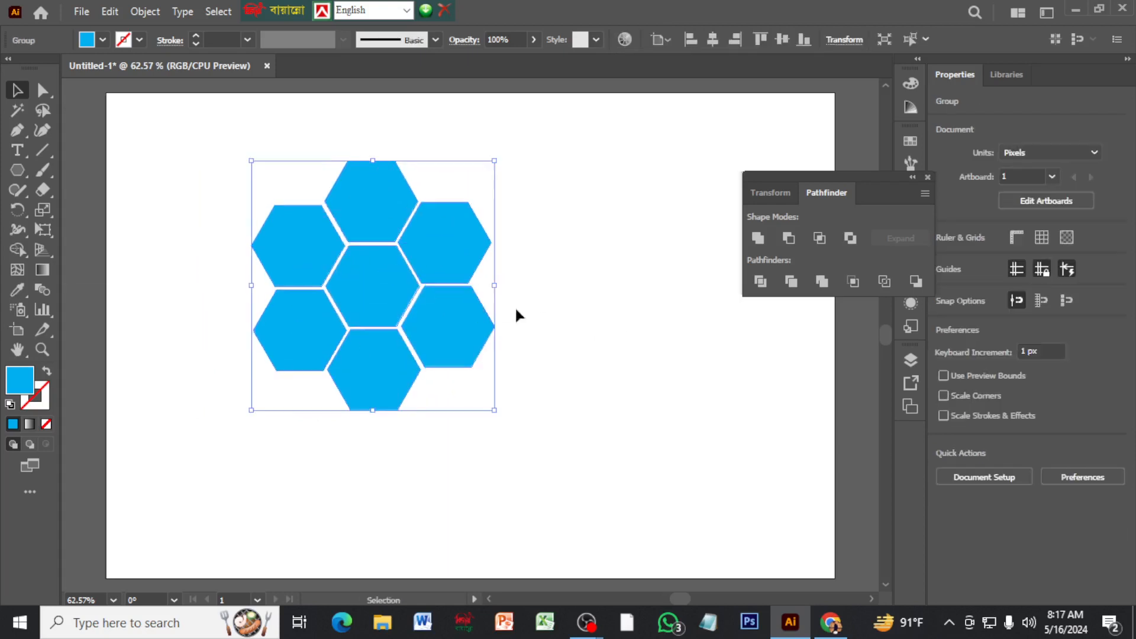
left_click(618, 293)
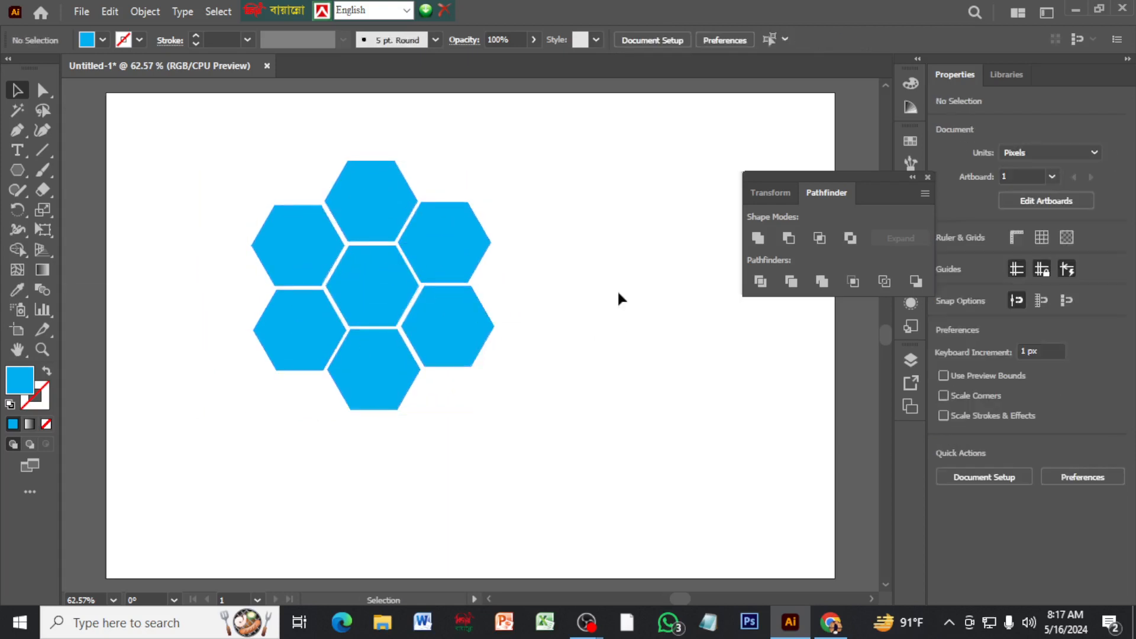
Ungroup the seven-hexagon cluster.
left_click(395, 302)
right_click(395, 302)
left_click(457, 441)
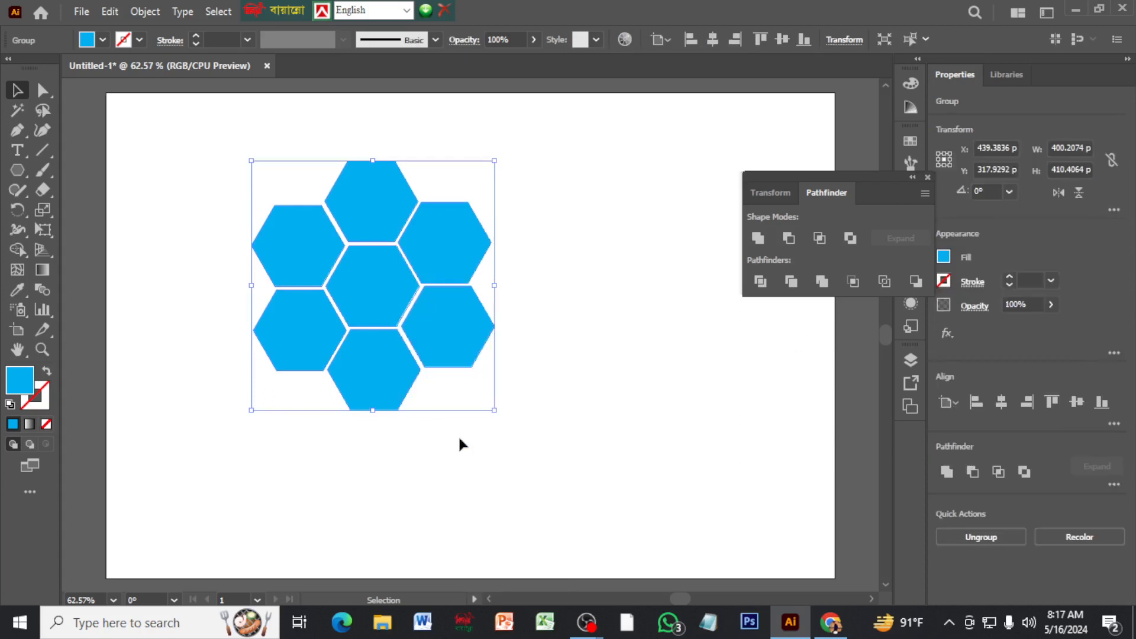
Try to move the upper-left hexagon up and left on its own, and undo the move.
left_click(583, 311)
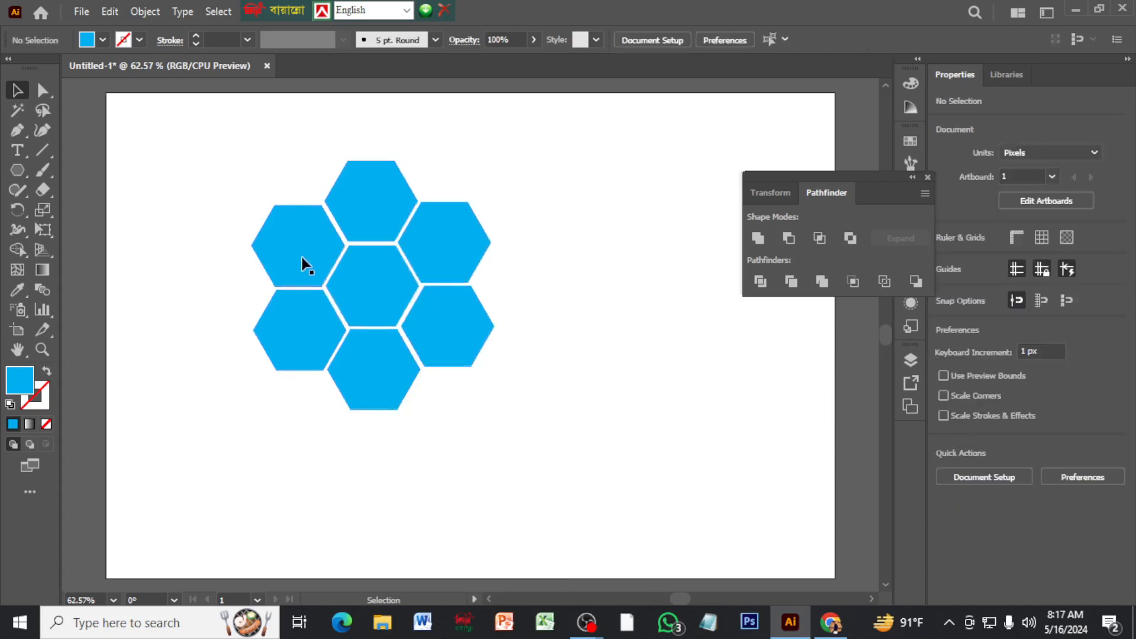
left_click_drag(294, 256, 282, 247)
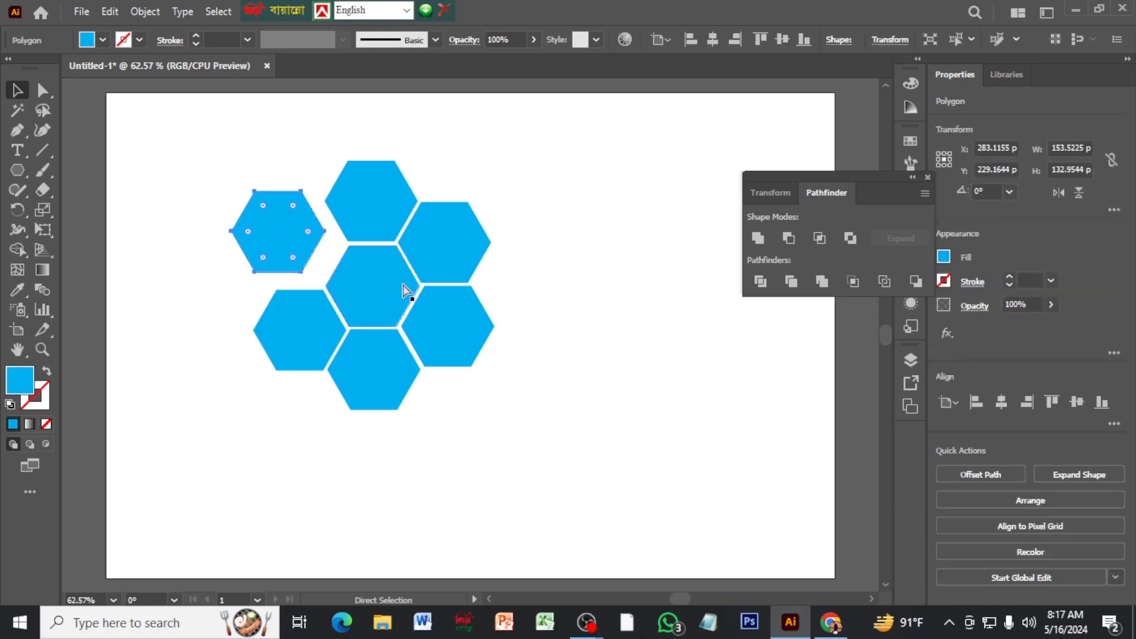
key("ctrl+z")
Select all seven hexagons and move them together about 184 px right and 4 px up on the artboard.
left_click_drag(203, 152, 560, 421)
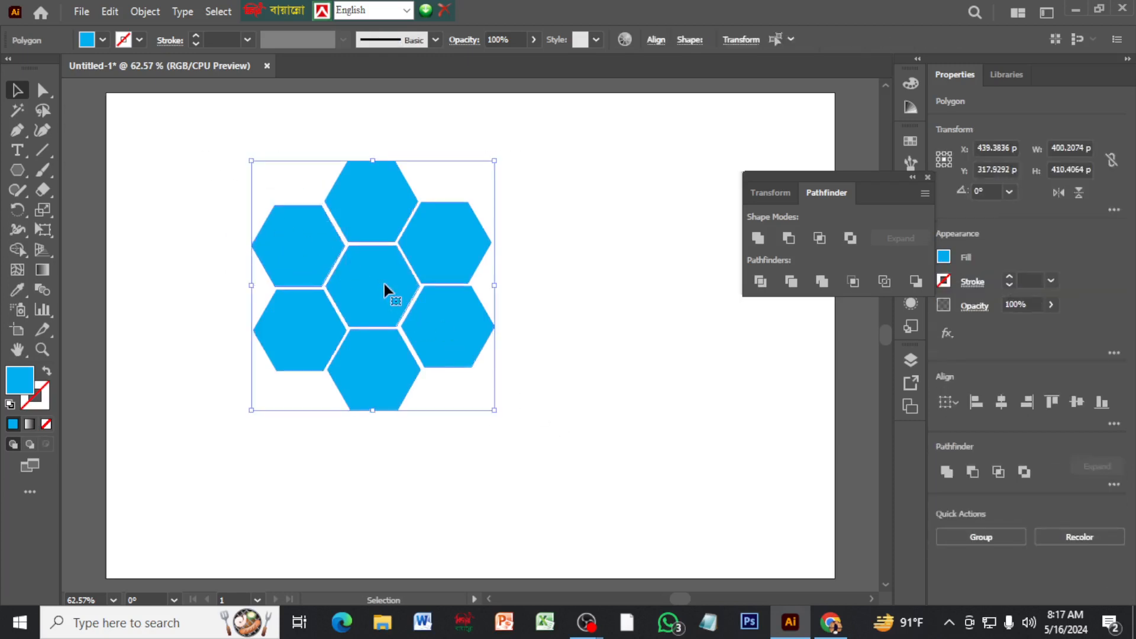
left_click_drag(362, 279, 471, 277)
left_click_drag(197, 173, 678, 498)
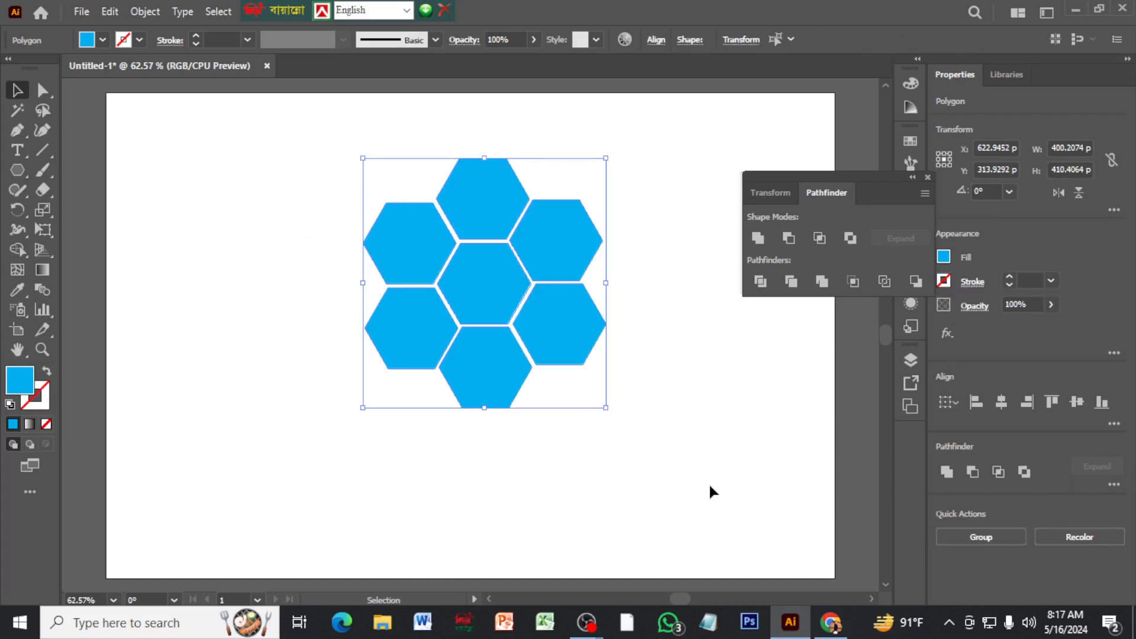
right_click(677, 404)
left_click(674, 474)
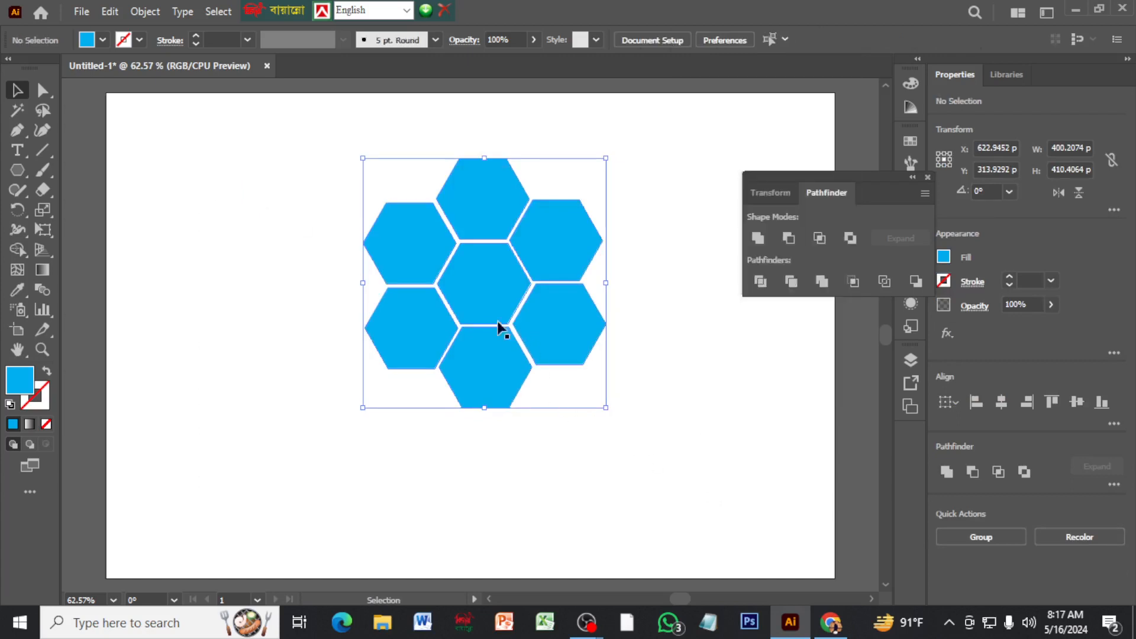
Select all seven hexagons and apply the Pathfinder Divide operation to them.
left_click_drag(272, 166, 621, 419)
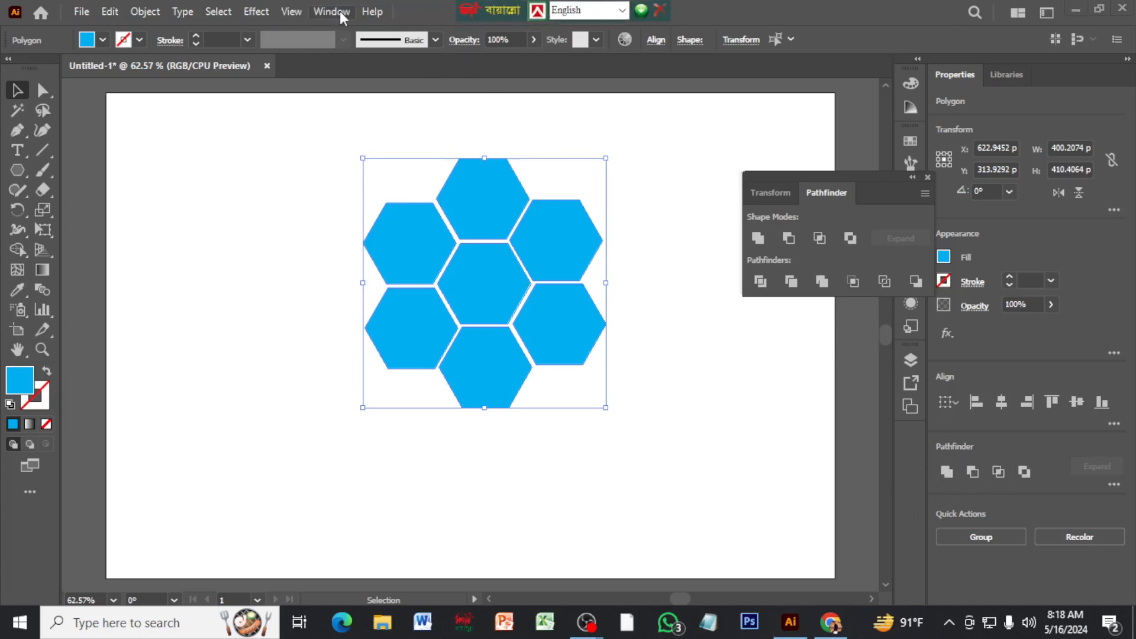
left_click(339, 10)
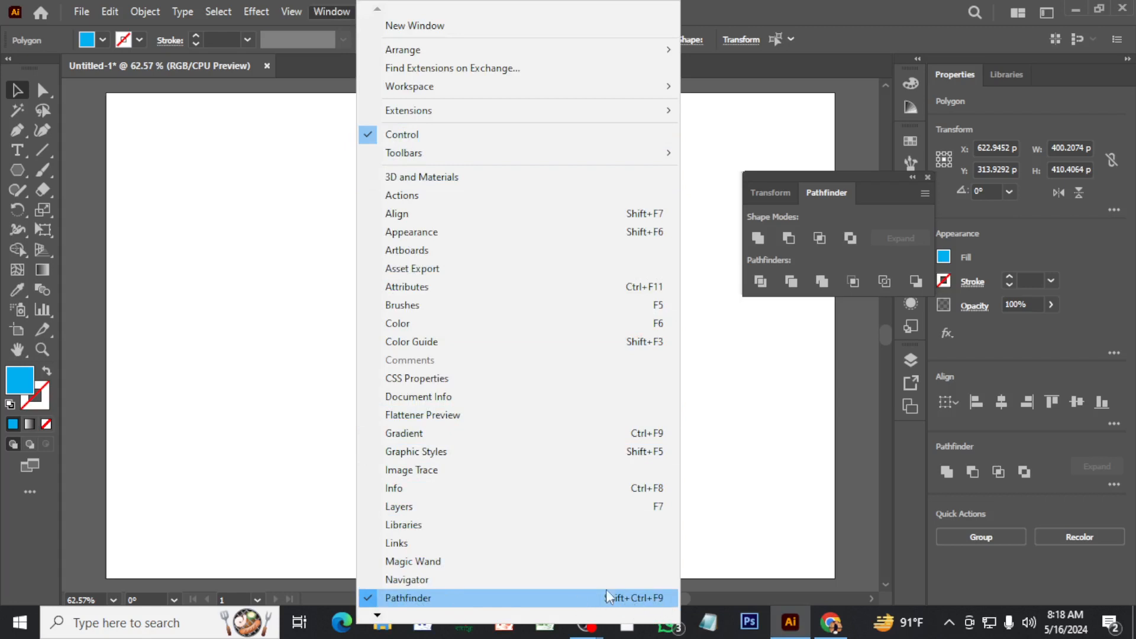
left_click(750, 451)
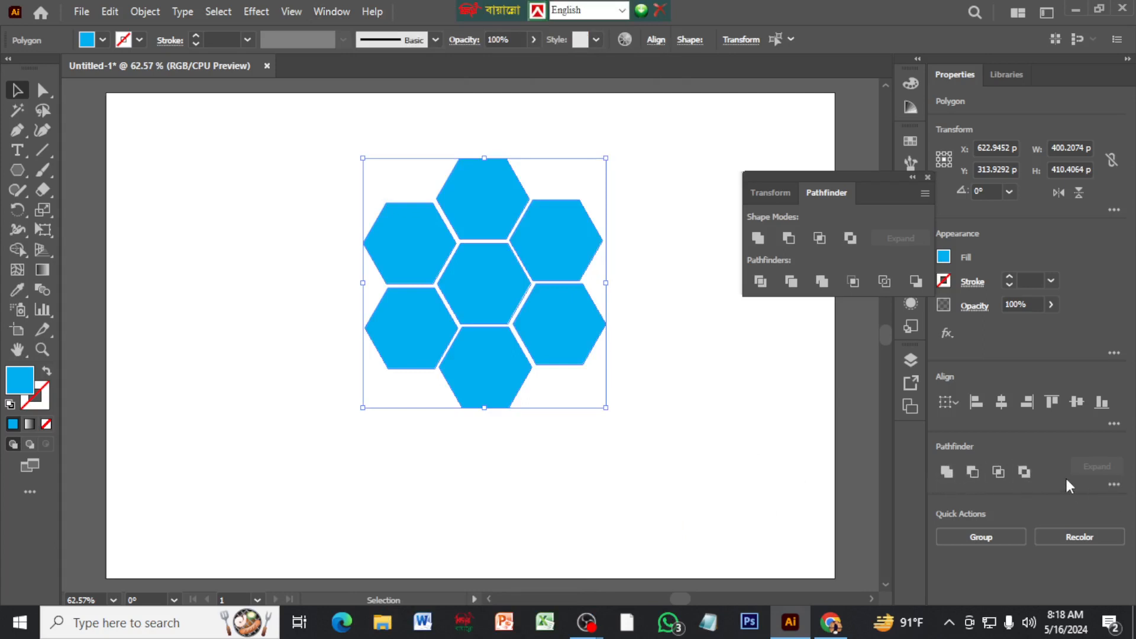
left_click(1115, 486)
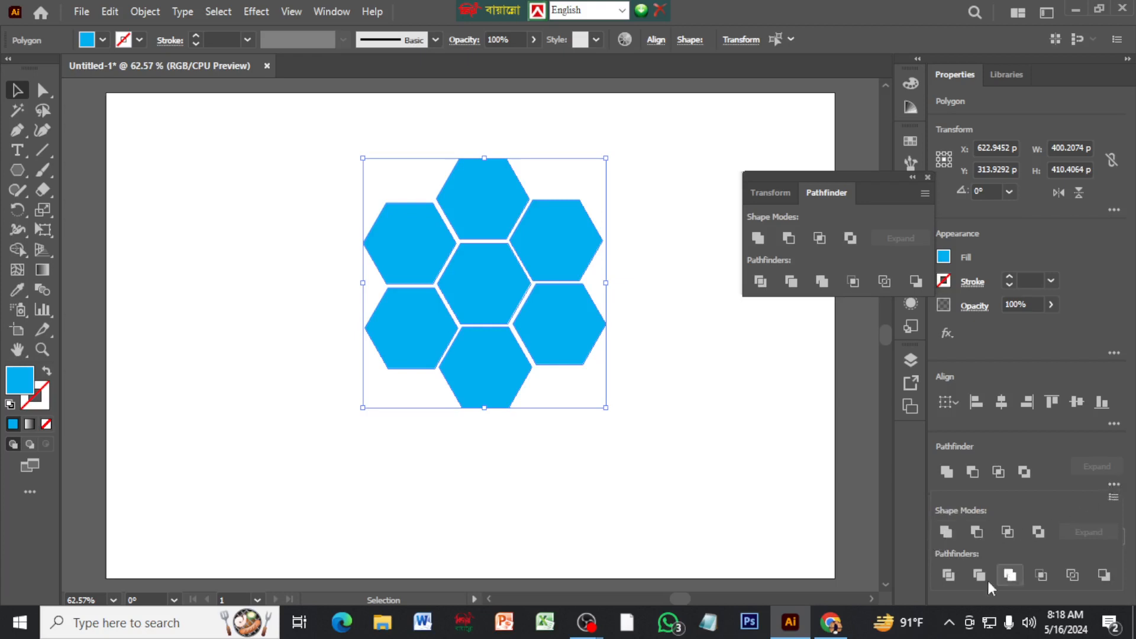
left_click(948, 574)
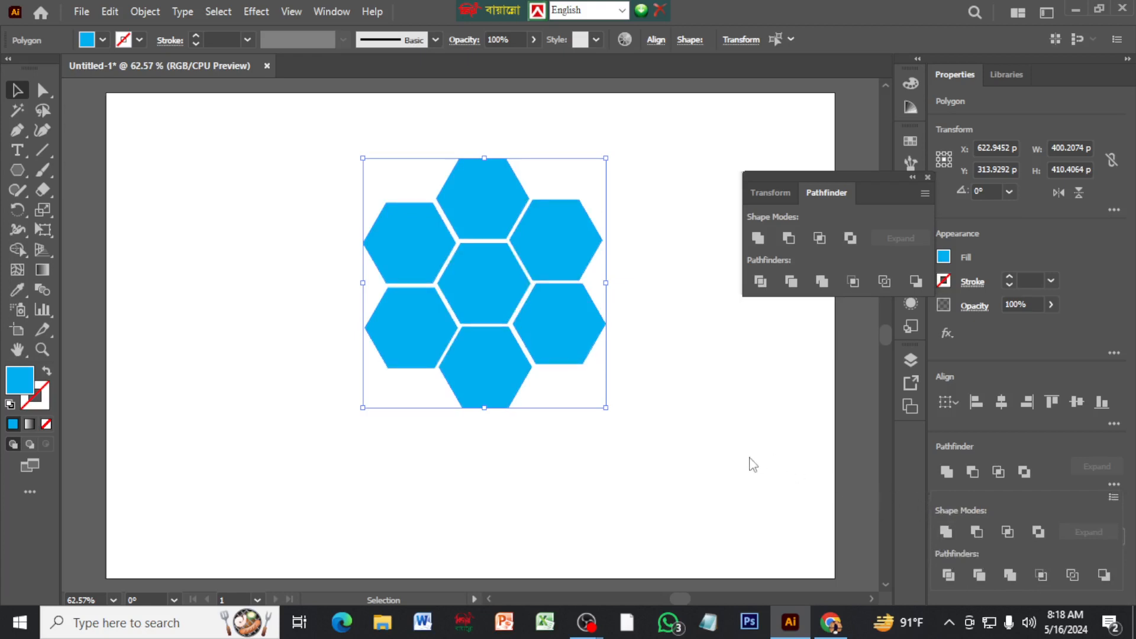
Select the divided hexagon cluster and ungroup it.
left_click(715, 442)
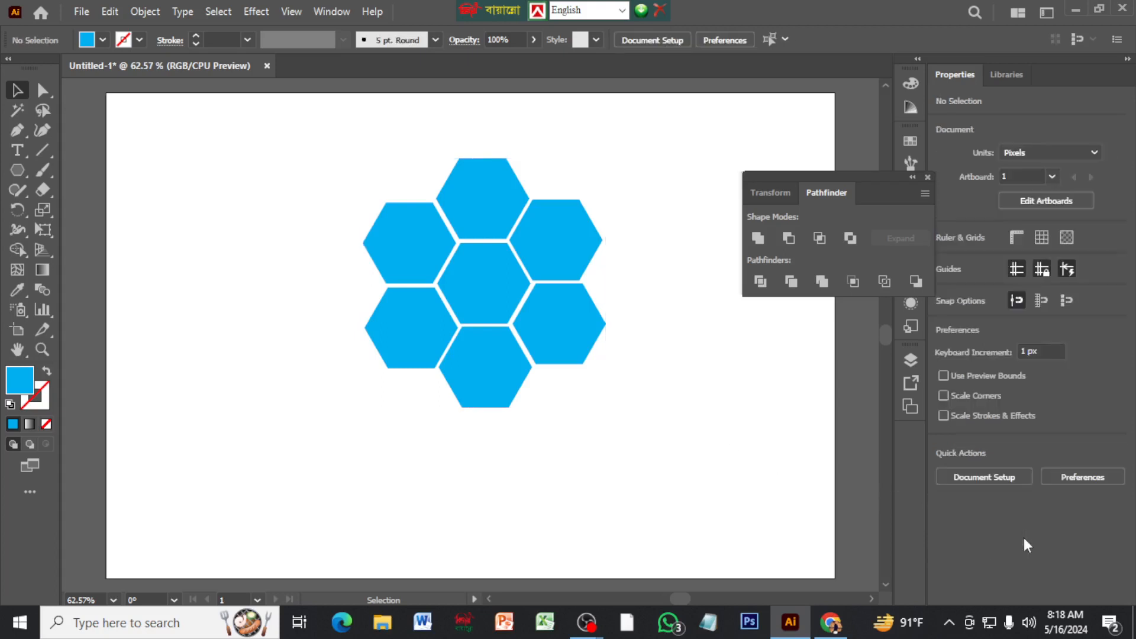
right_click(524, 294)
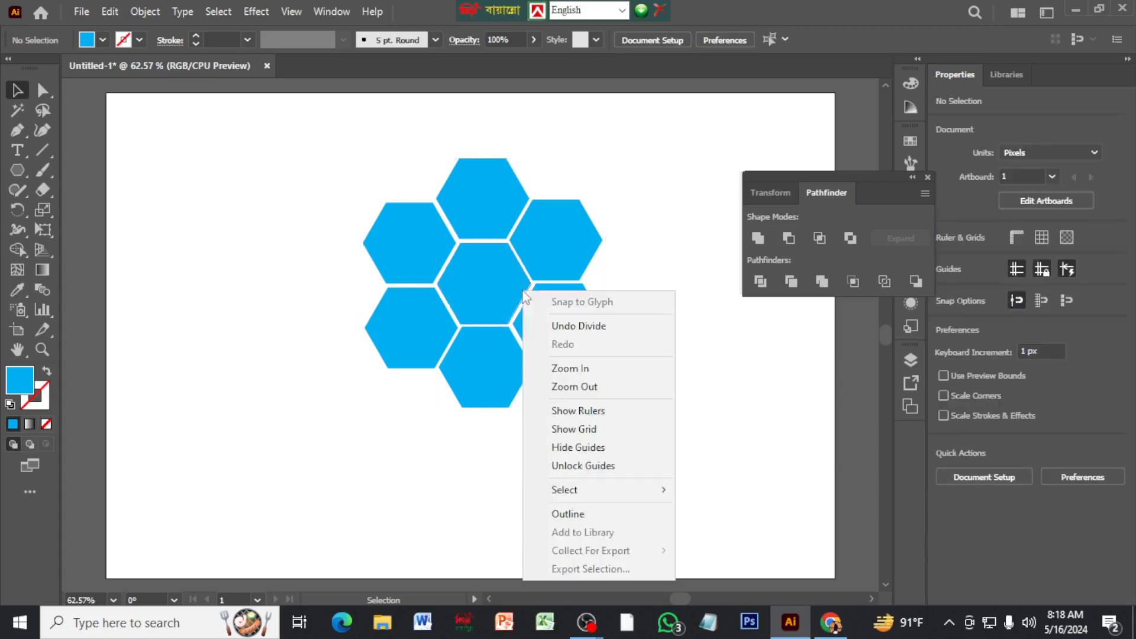
left_click(397, 365)
left_click_drag(273, 157, 638, 408)
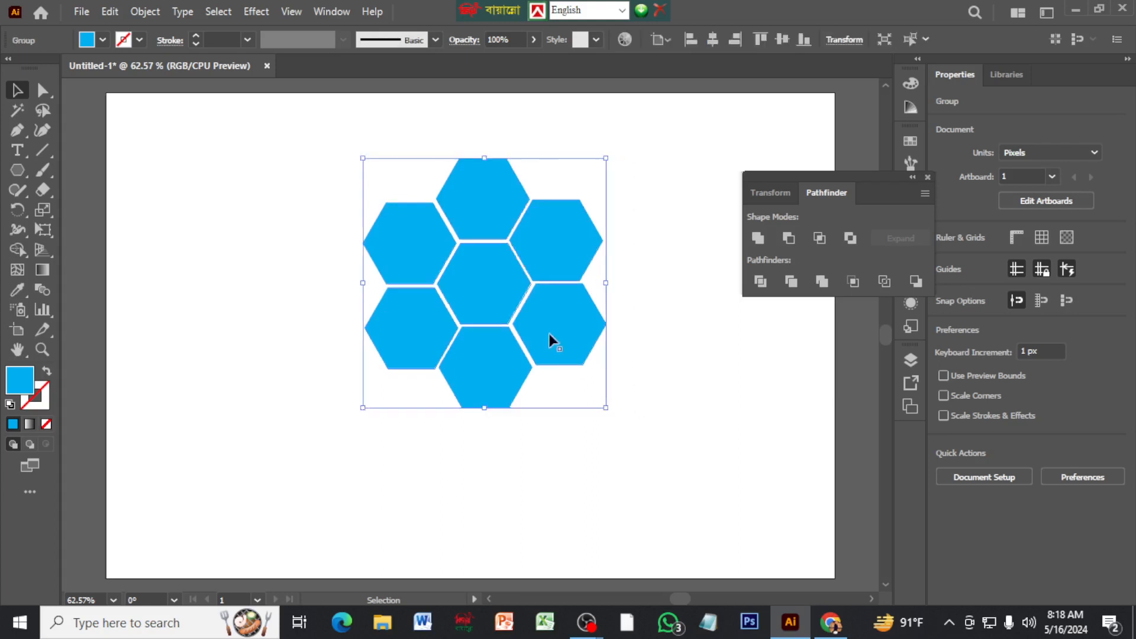
right_click(510, 288)
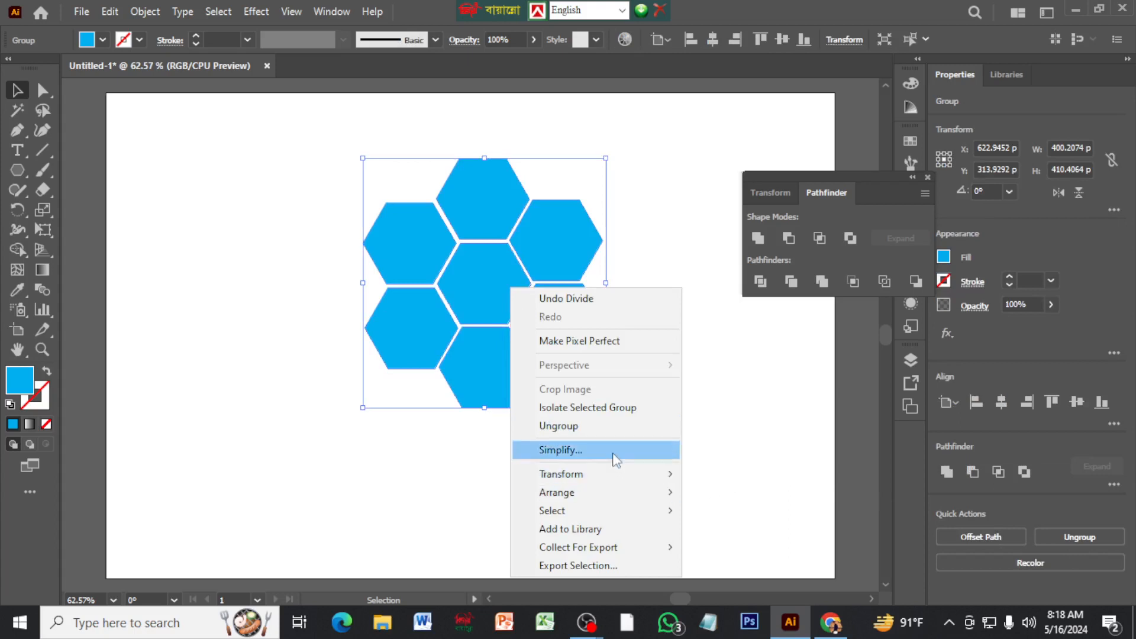
left_click(623, 425)
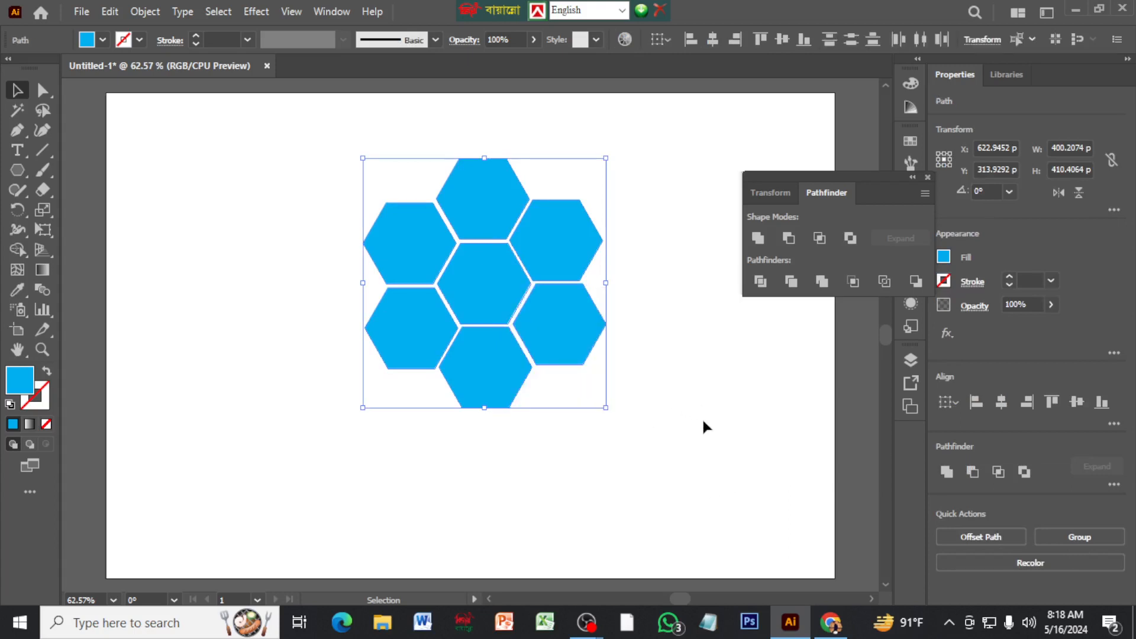
Place the file "images (3)" as a linked image near the artboard's upper-left corner.
scroll(702, 417, "up", 3)
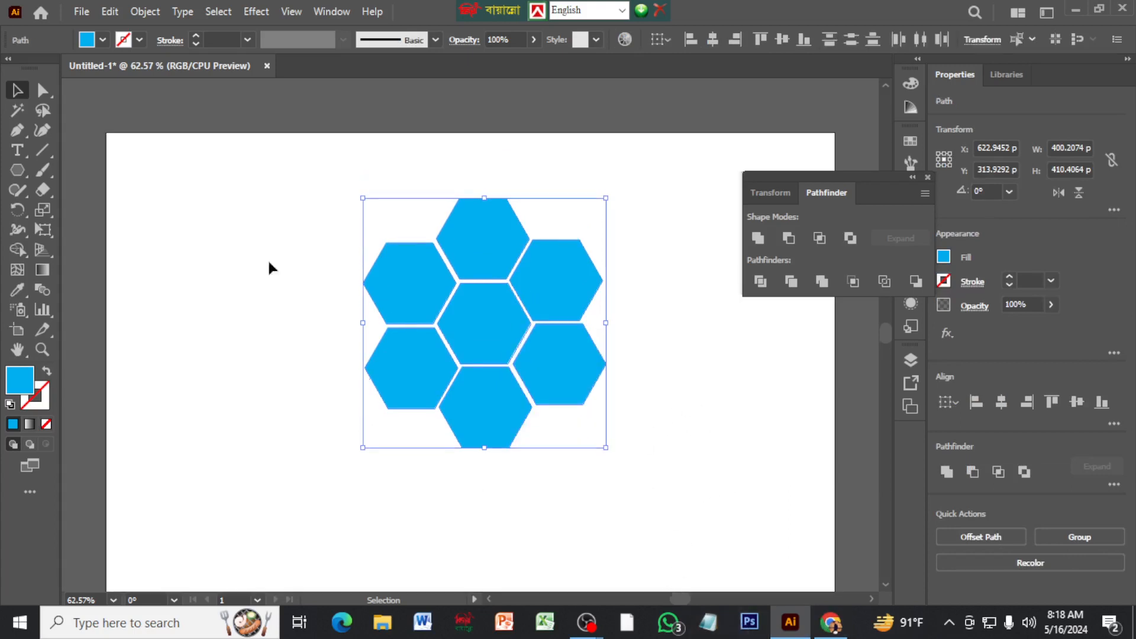
left_click(83, 11)
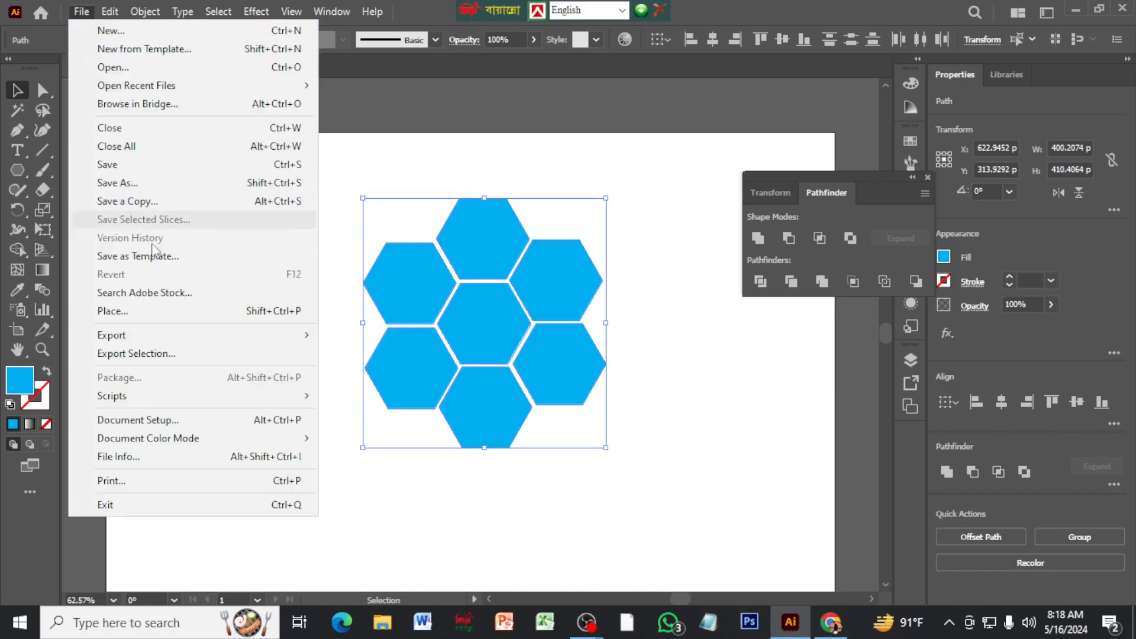
left_click(166, 312)
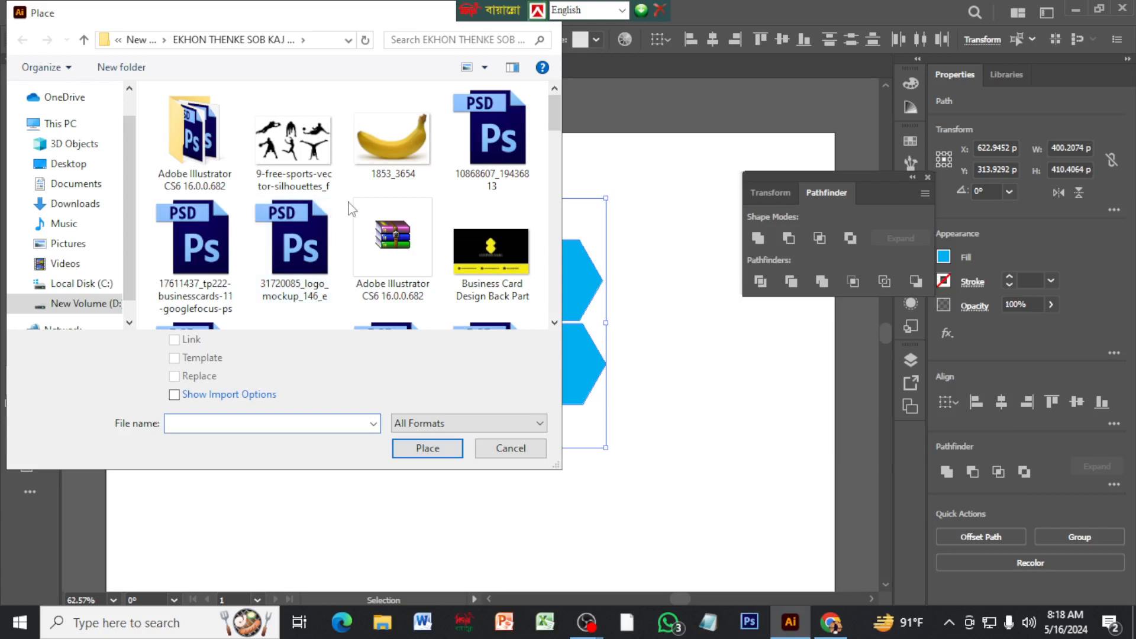
scroll(402, 240, "down", 5)
scroll(402, 240, "down", 10)
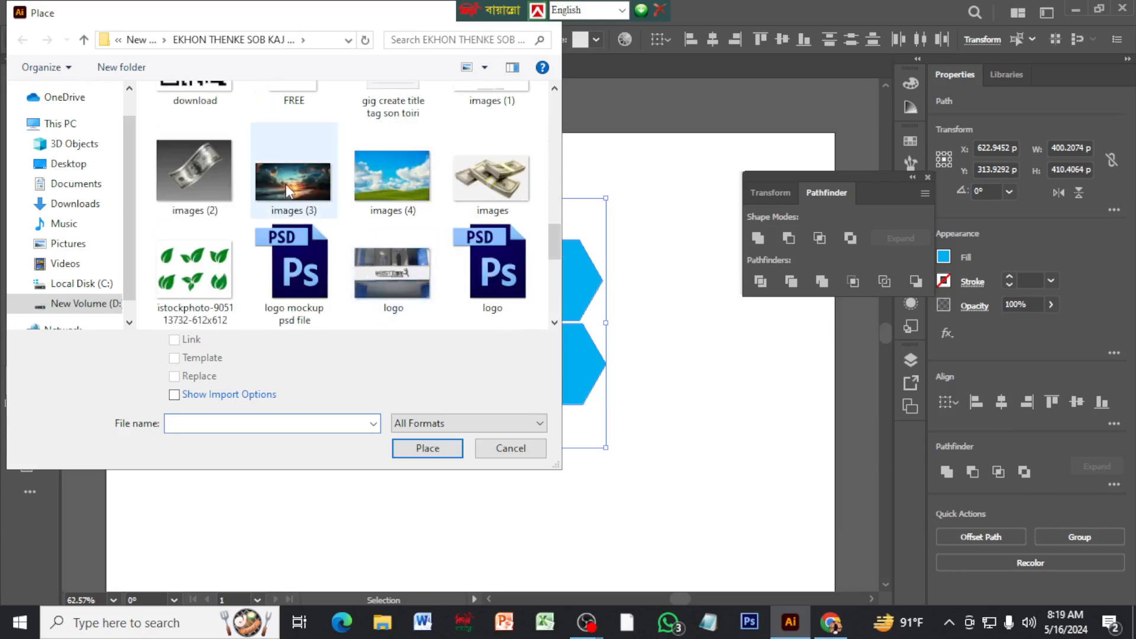
left_click(300, 195)
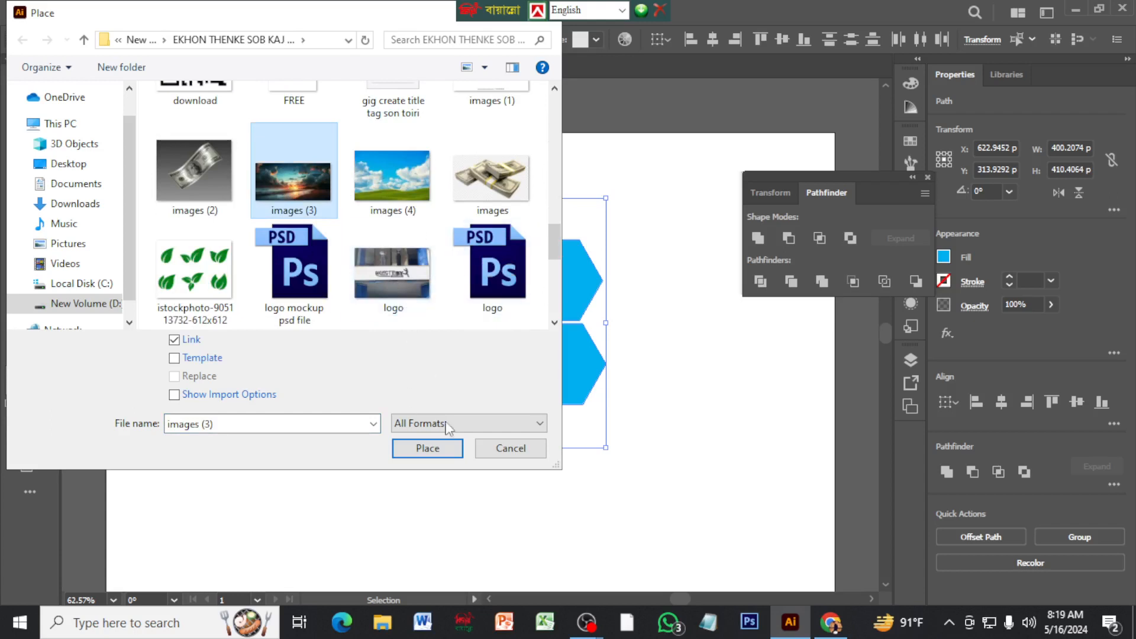
left_click(430, 447)
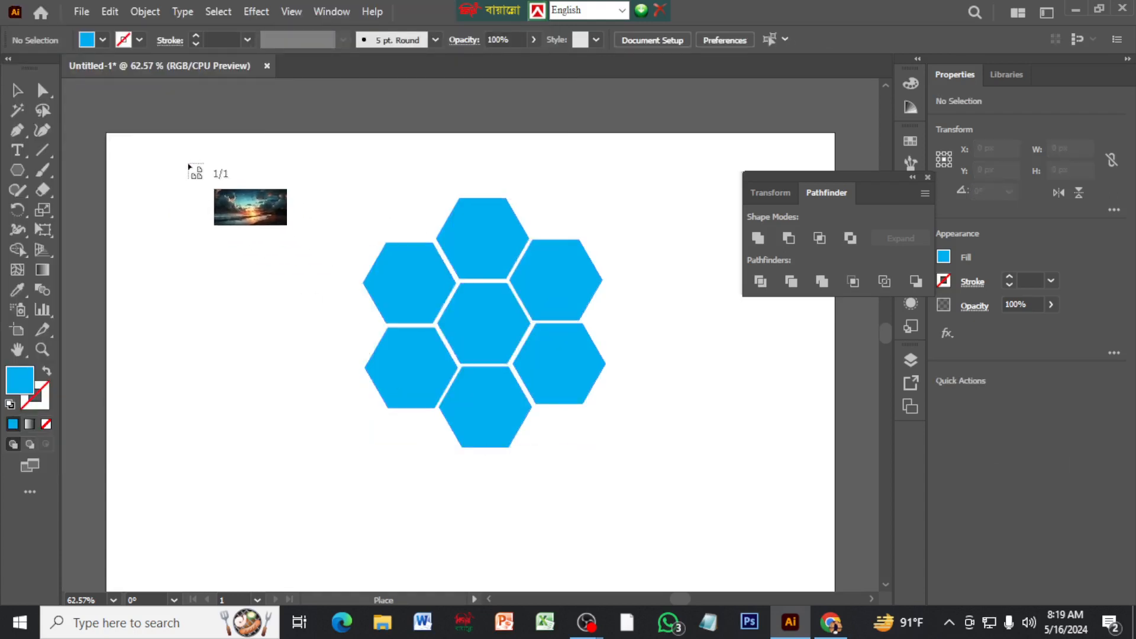
left_click(188, 164)
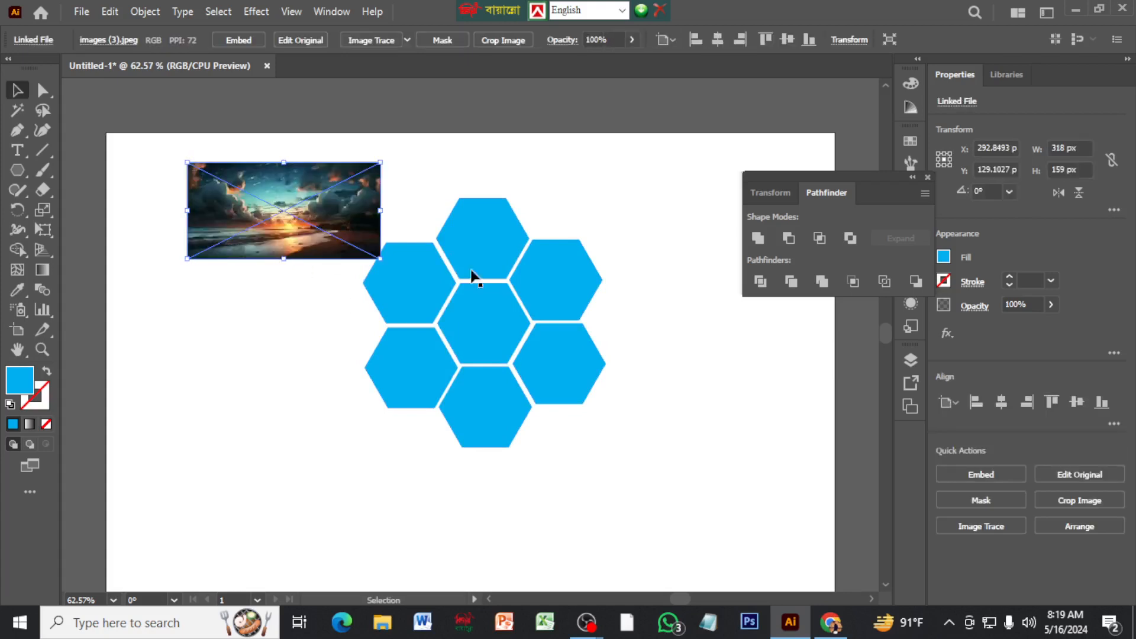
Enlarge the placed sunset image to about 441 x 220 px and move it clear of the hexagons, overlapping the artboard's upper-left corner.
left_click_drag(382, 260, 418, 277)
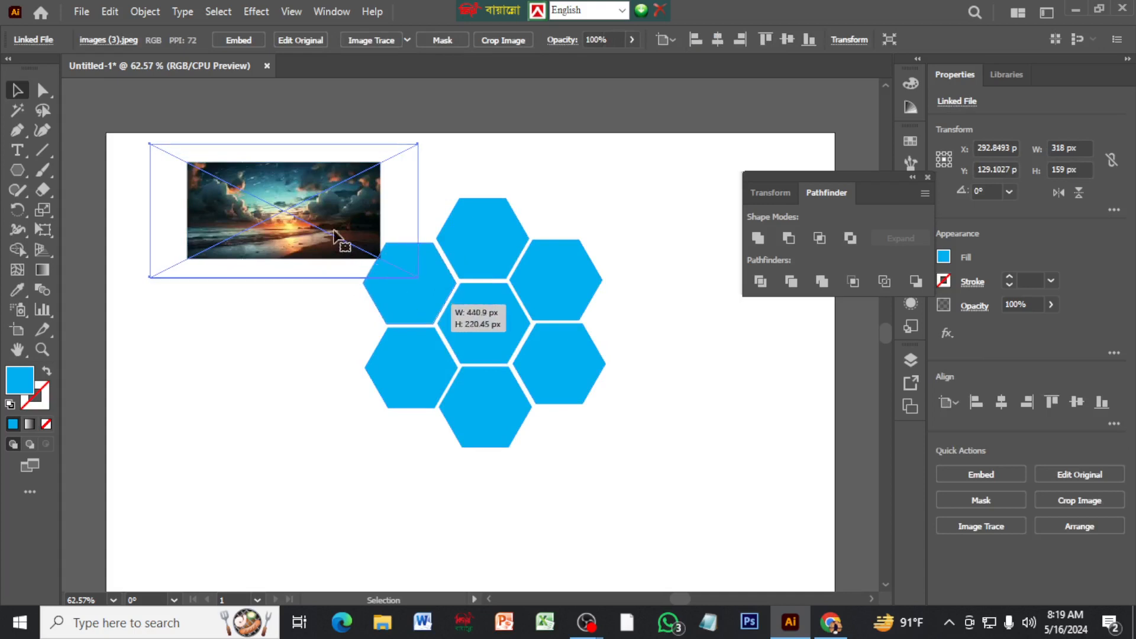
left_click_drag(325, 223, 243, 192)
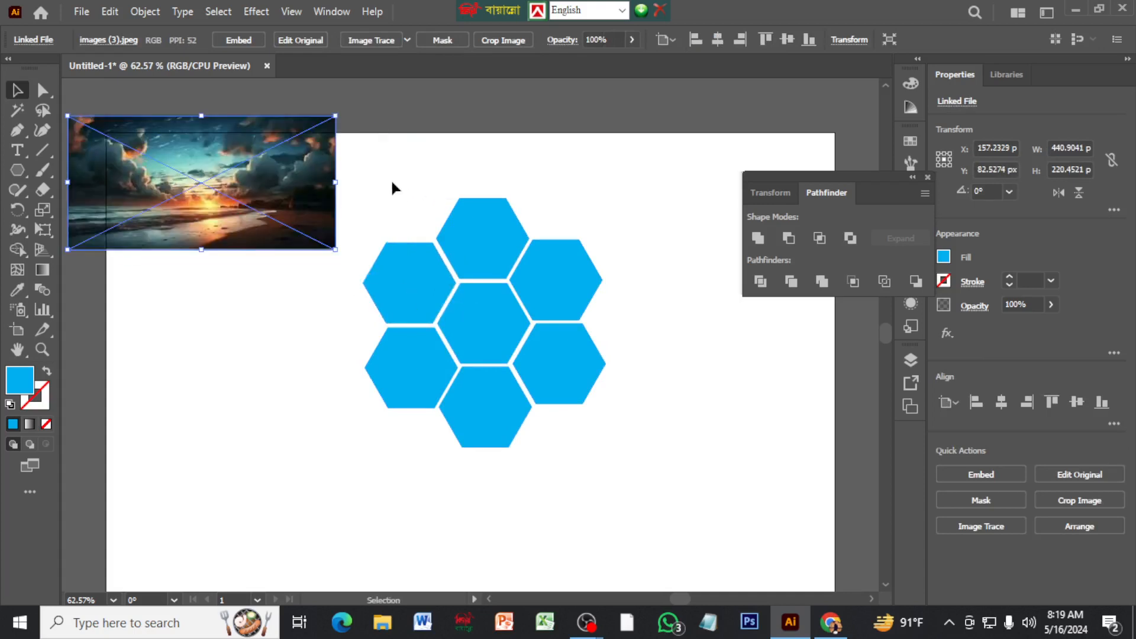
left_click_drag(360, 194, 624, 447)
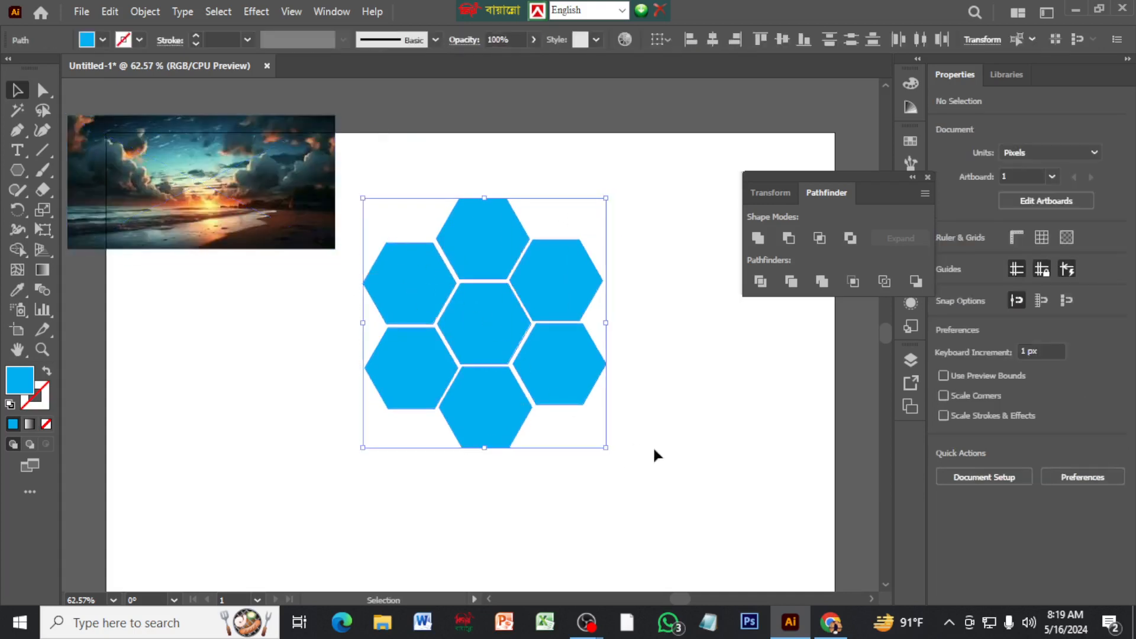
key("ctrl+z")
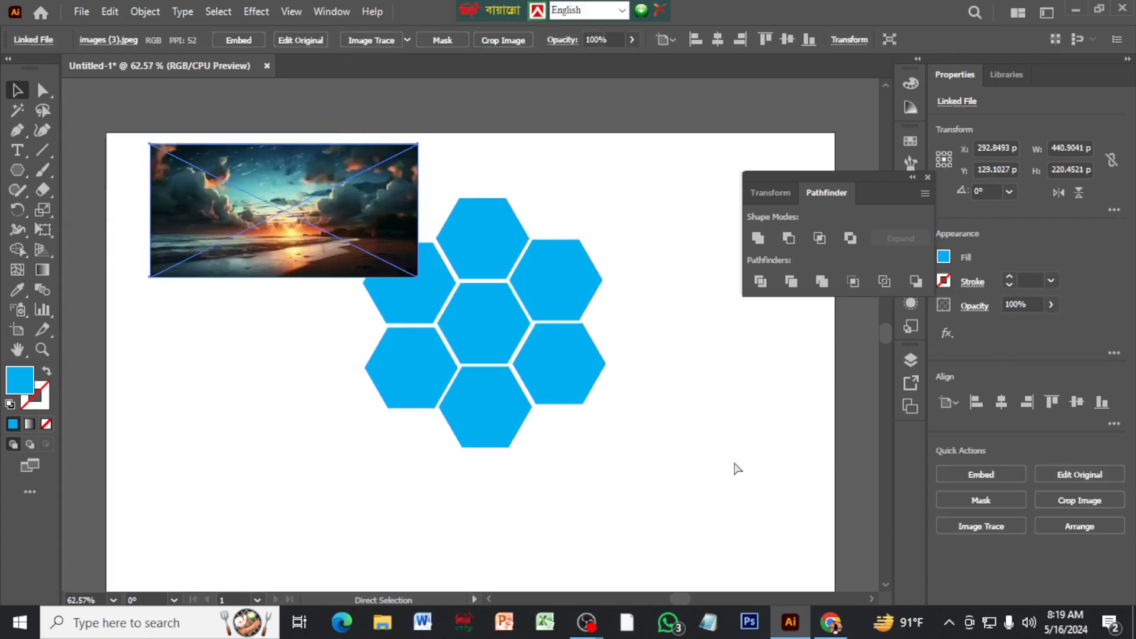
left_click_drag(332, 189, 250, 170)
Select the seven hexagons without the image and divide them with Pathfinder again.
left_click_drag(363, 202, 648, 466)
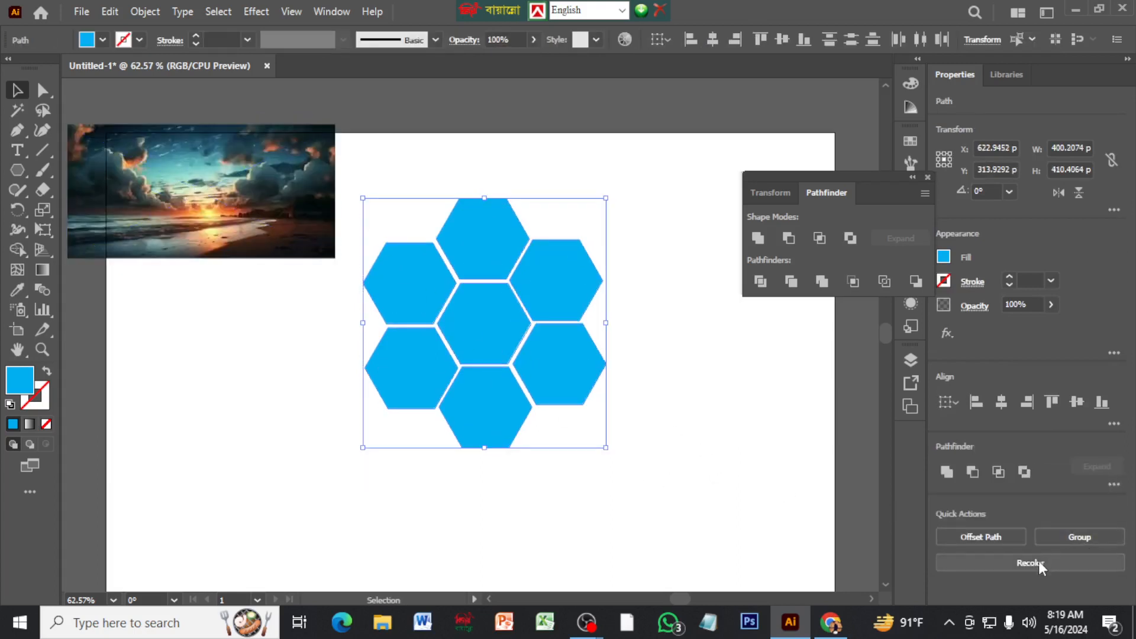
left_click(760, 281)
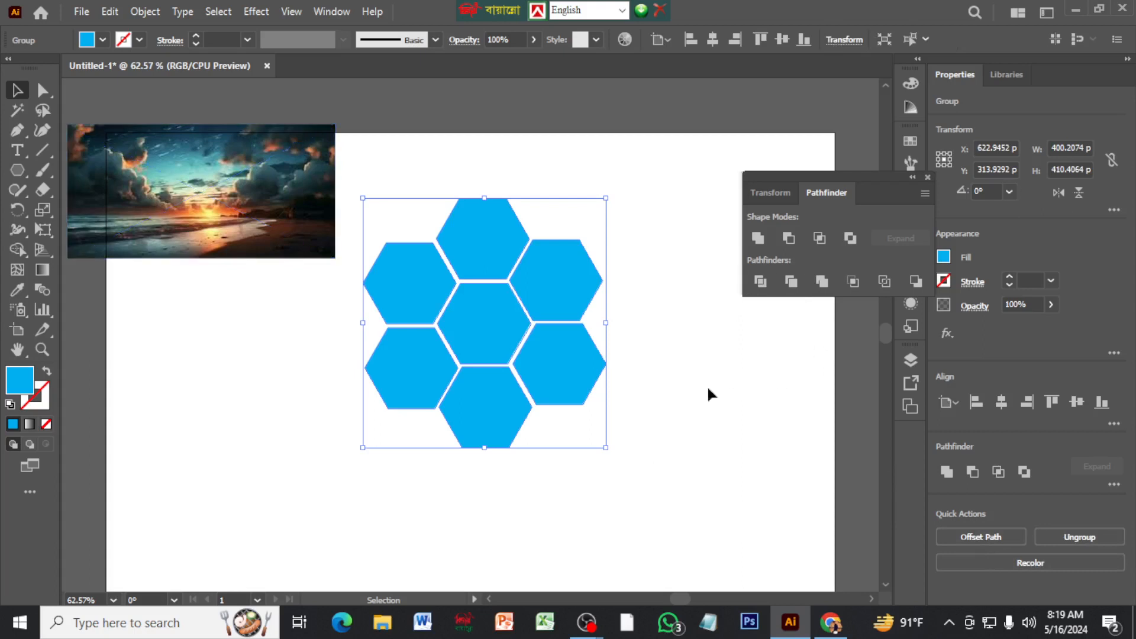
left_click(686, 395)
Try the hexagon group at the artboard's centre, and undo back past the image placement, ungrouping and Pathfinder Divide.
key("ctrl+a")
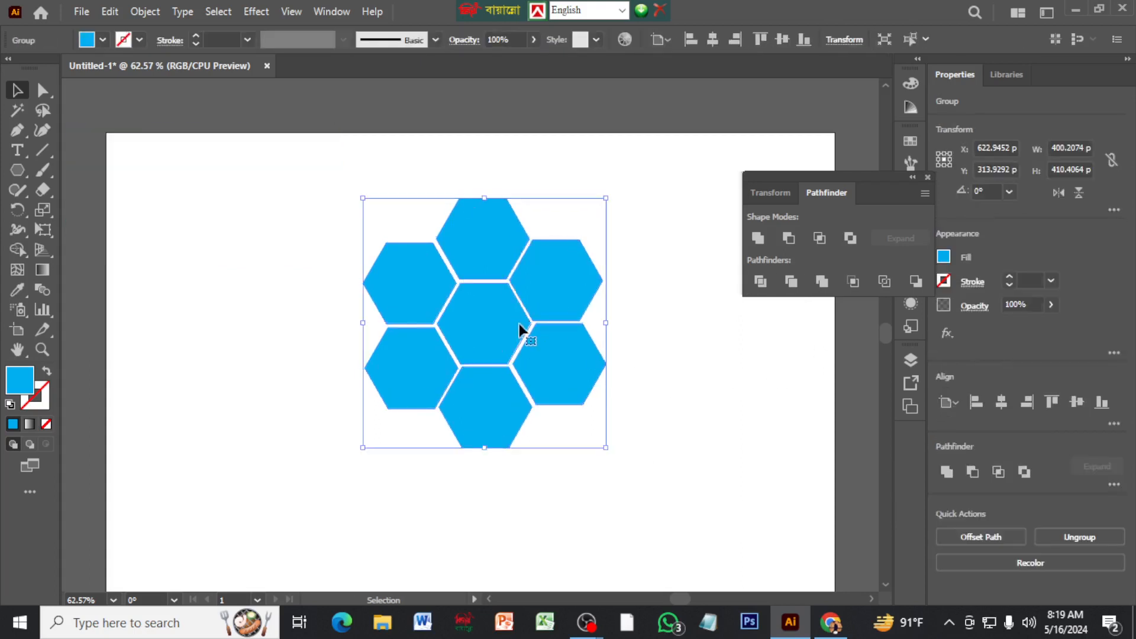
key("ctrl")
left_click_drag(491, 302, 477, 333)
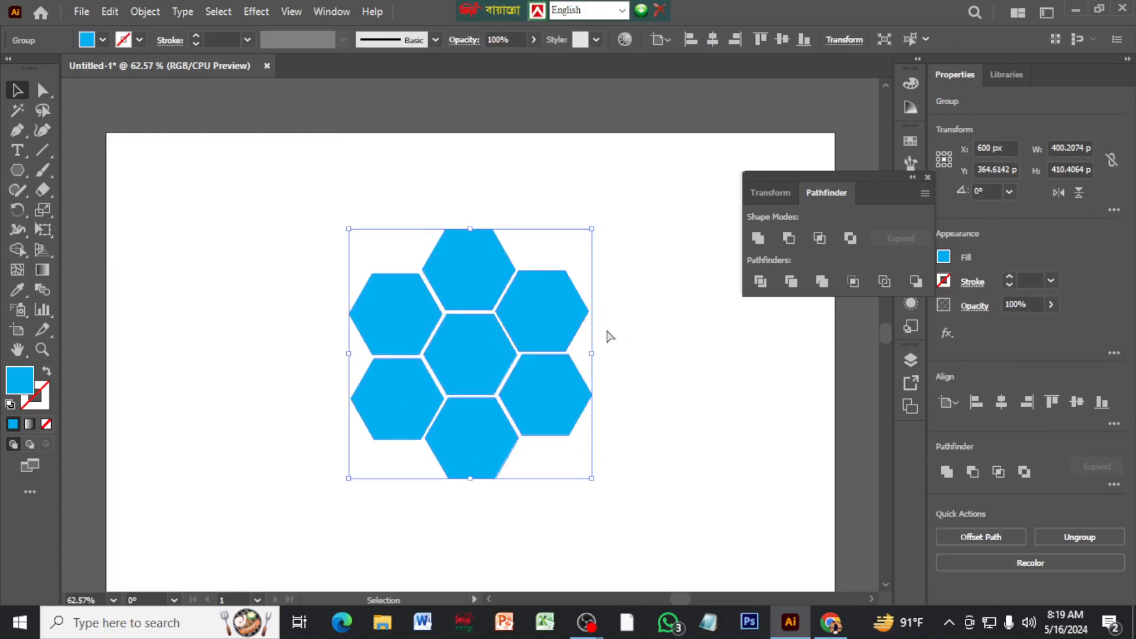
key("ctrl+z")
left_click(654, 335)
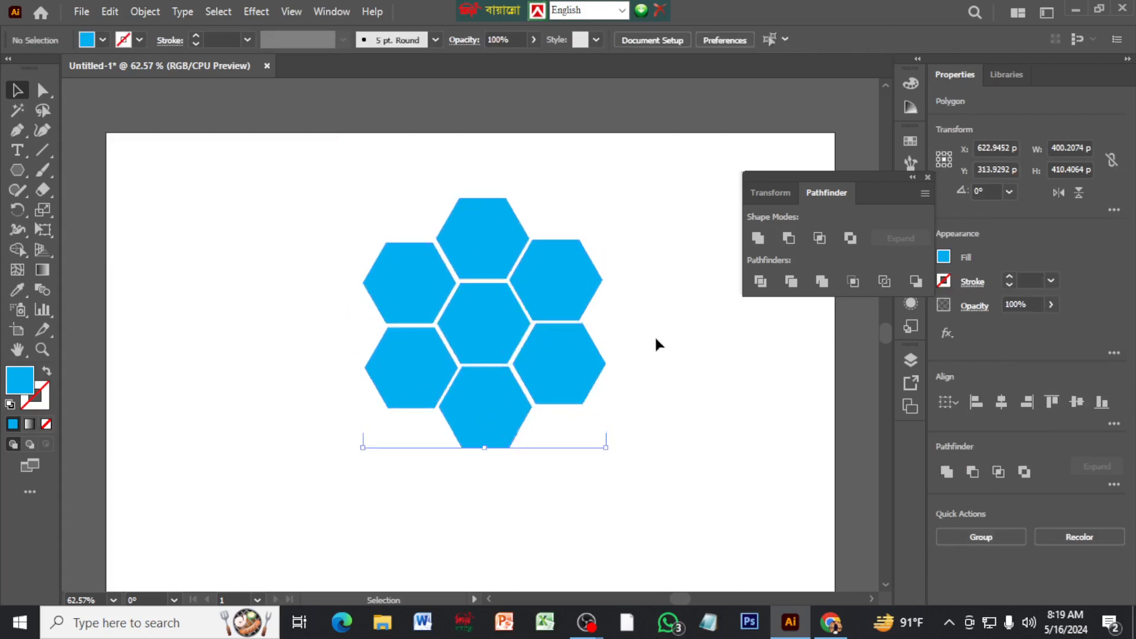
Place the file "images (3)" as a linked image near the artboard's upper-left corner, overlapping its left edge.
left_click_drag(308, 210, 656, 444)
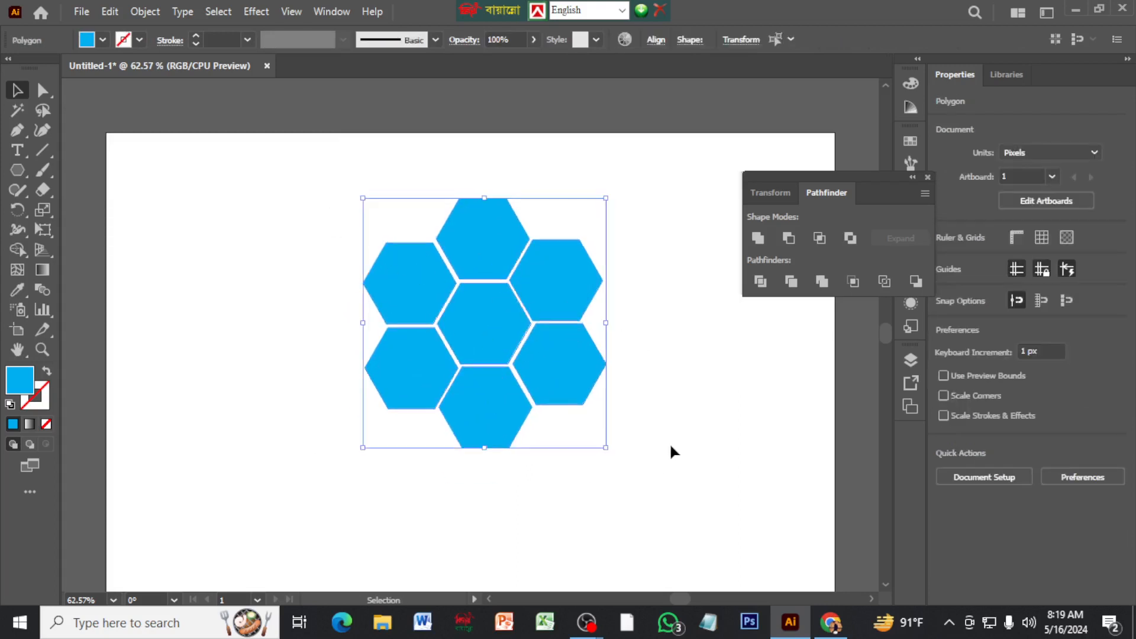
left_click(158, 153)
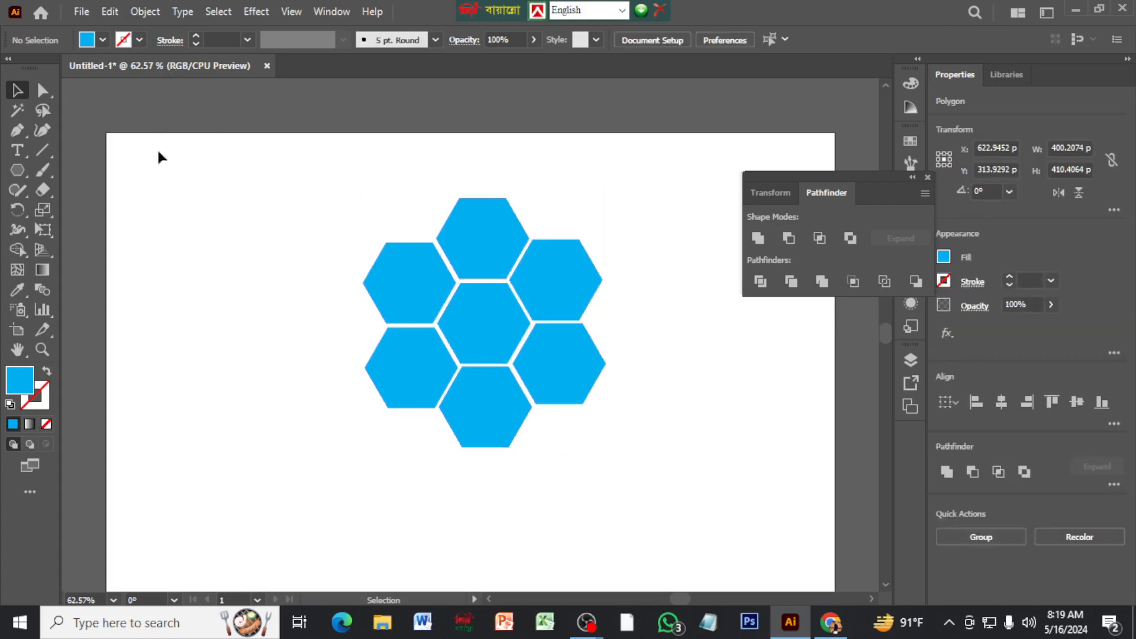
left_click(81, 12)
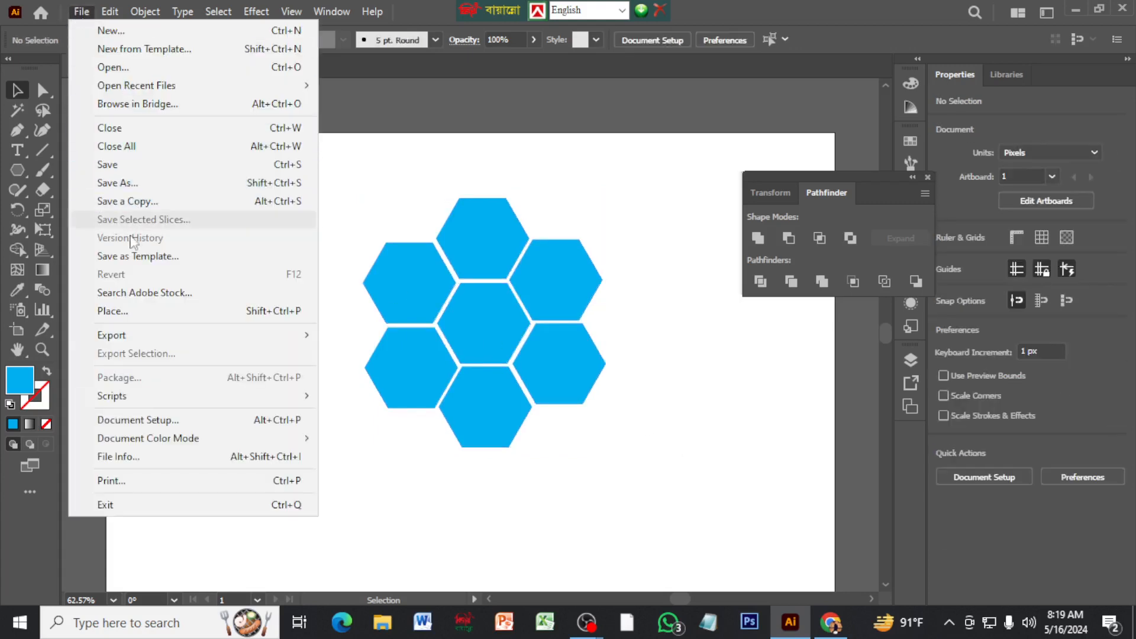
left_click(146, 313)
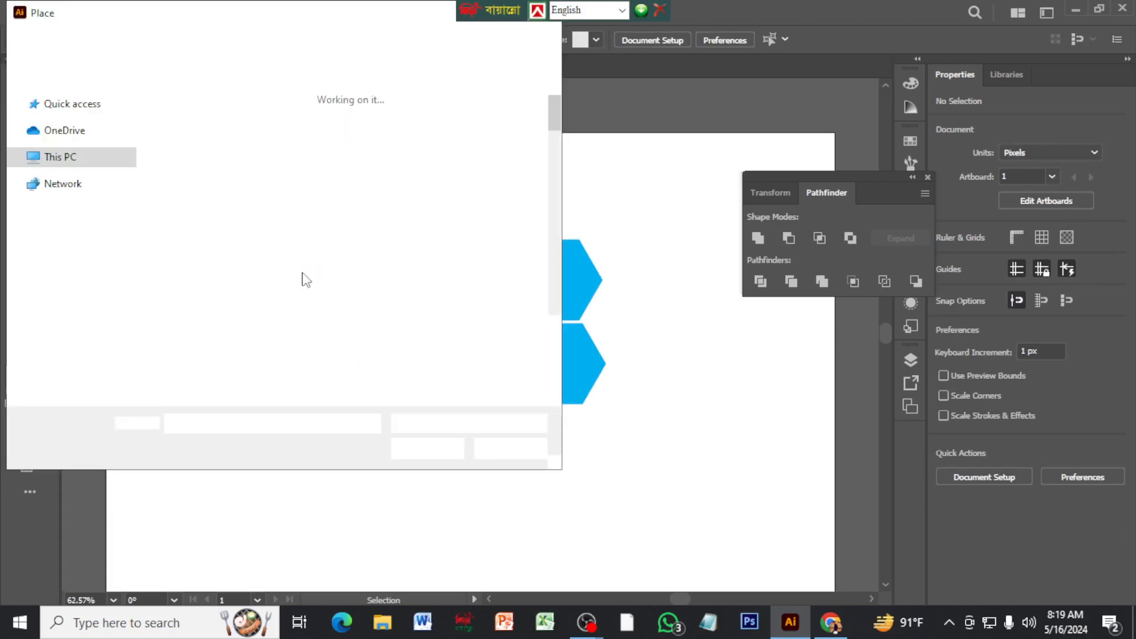
scroll(271, 251, "down", 10)
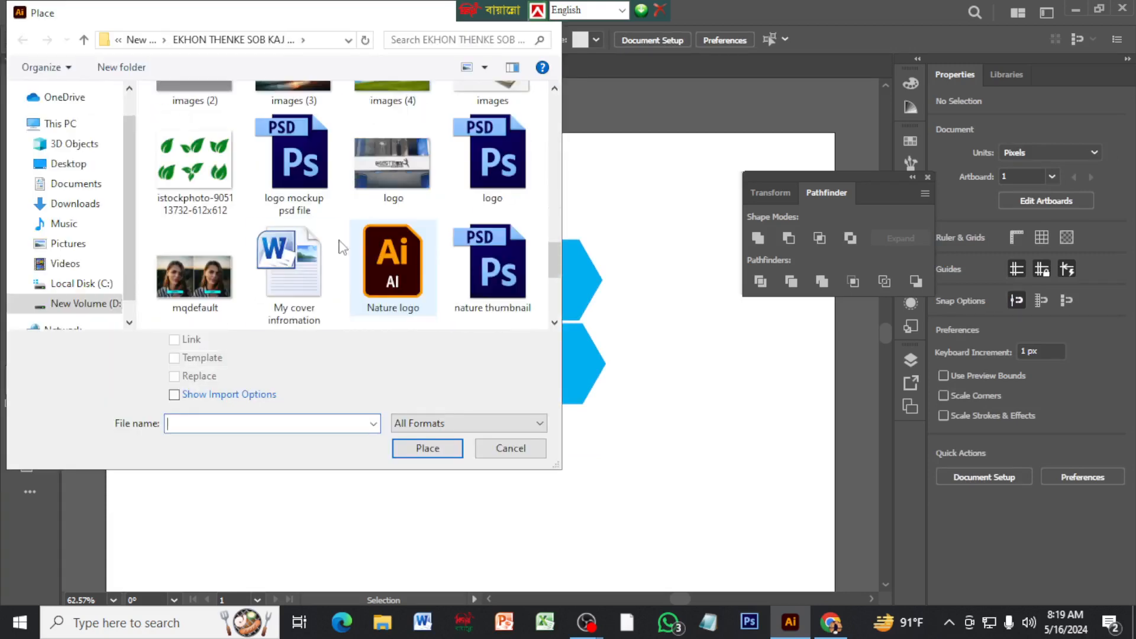
scroll(349, 230, "down", 3)
scroll(349, 225, "up", 3)
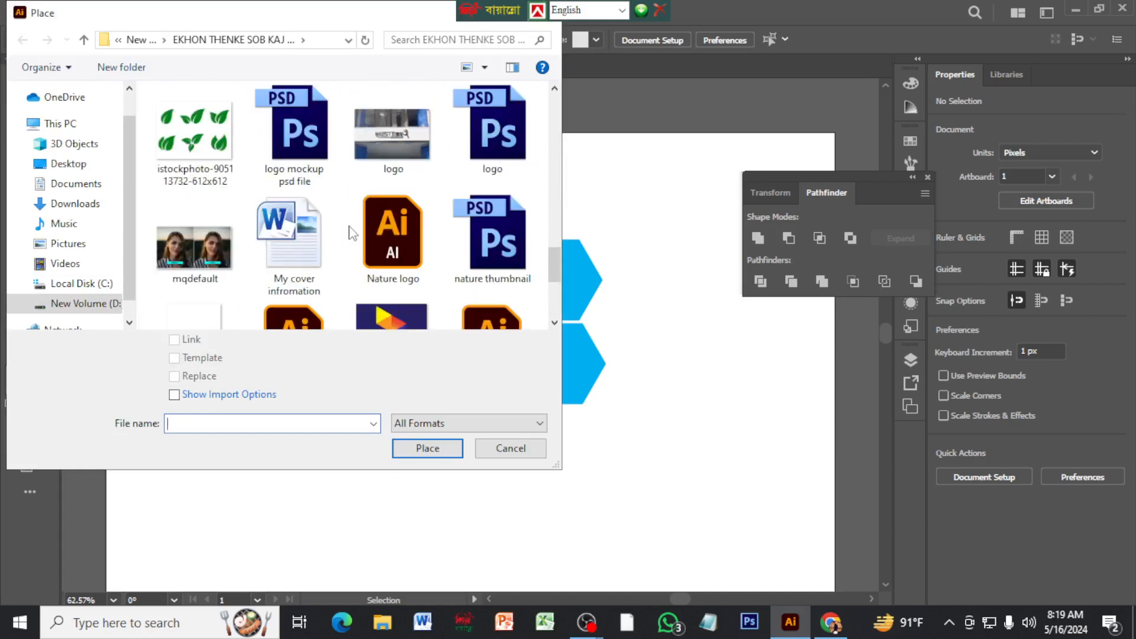
scroll(353, 231, "down", 3)
scroll(352, 232, "up", 6)
left_click(269, 110)
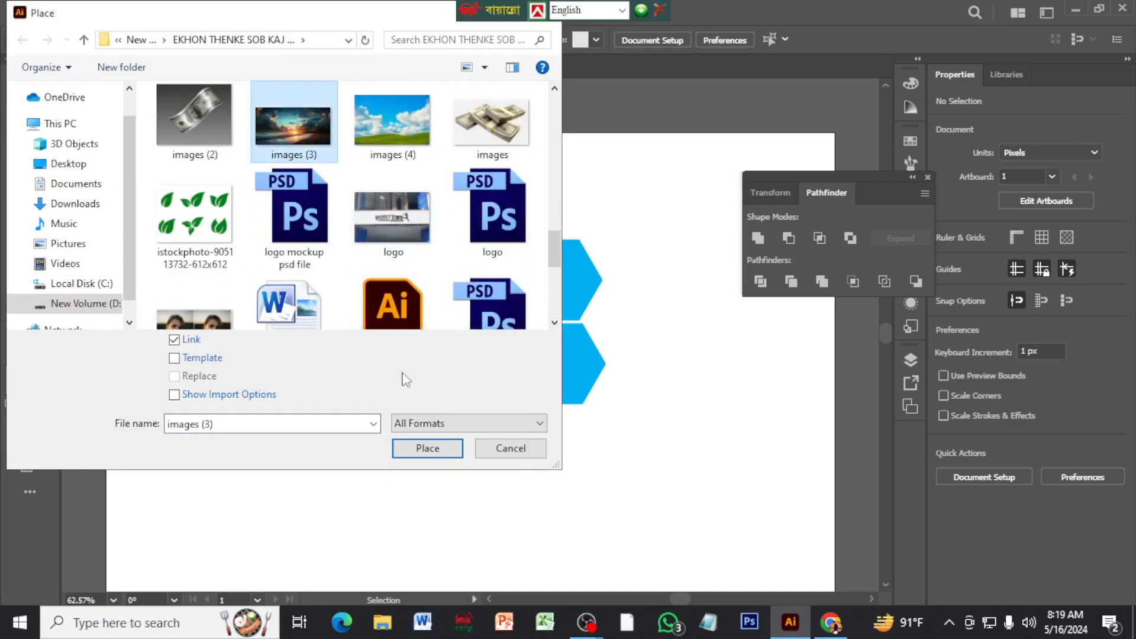
left_click(417, 448)
left_click(147, 144)
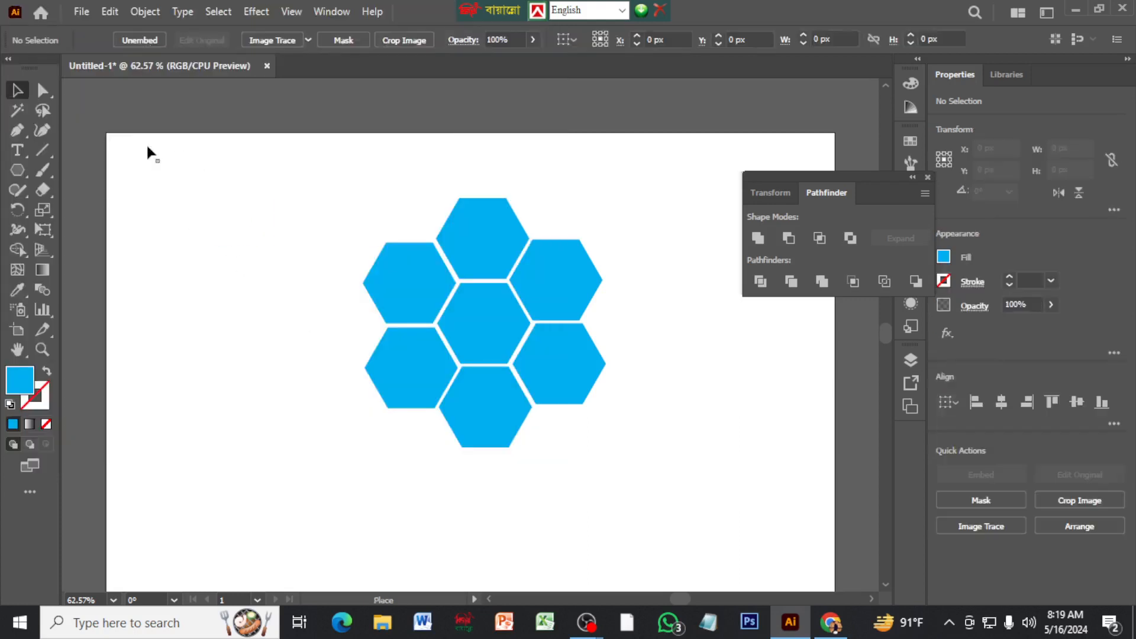
left_click_drag(236, 191, 175, 195)
left_click(368, 160)
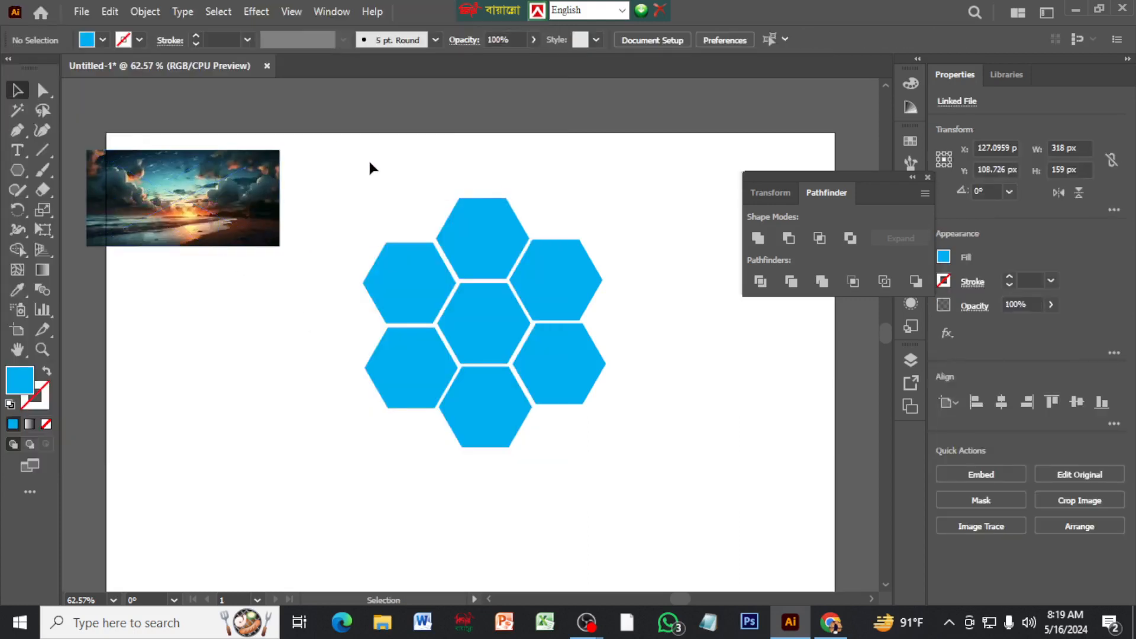
Divide the seven hexagons with Pathfinder and shift the resulting group slightly up and to the right.
left_click_drag(326, 200, 651, 457)
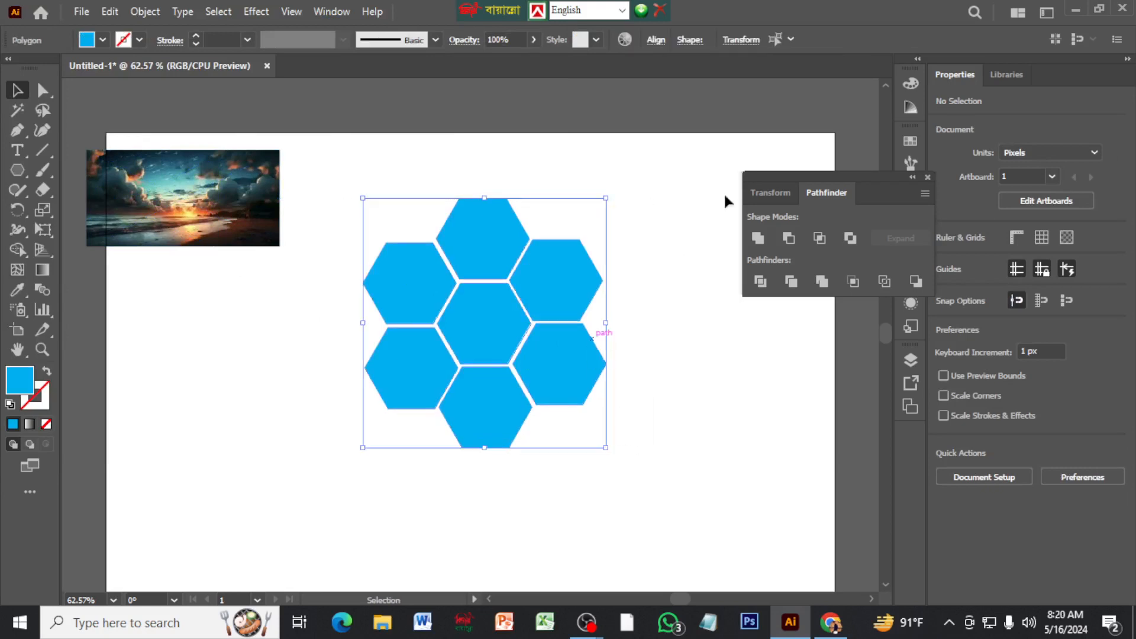
left_click(761, 281)
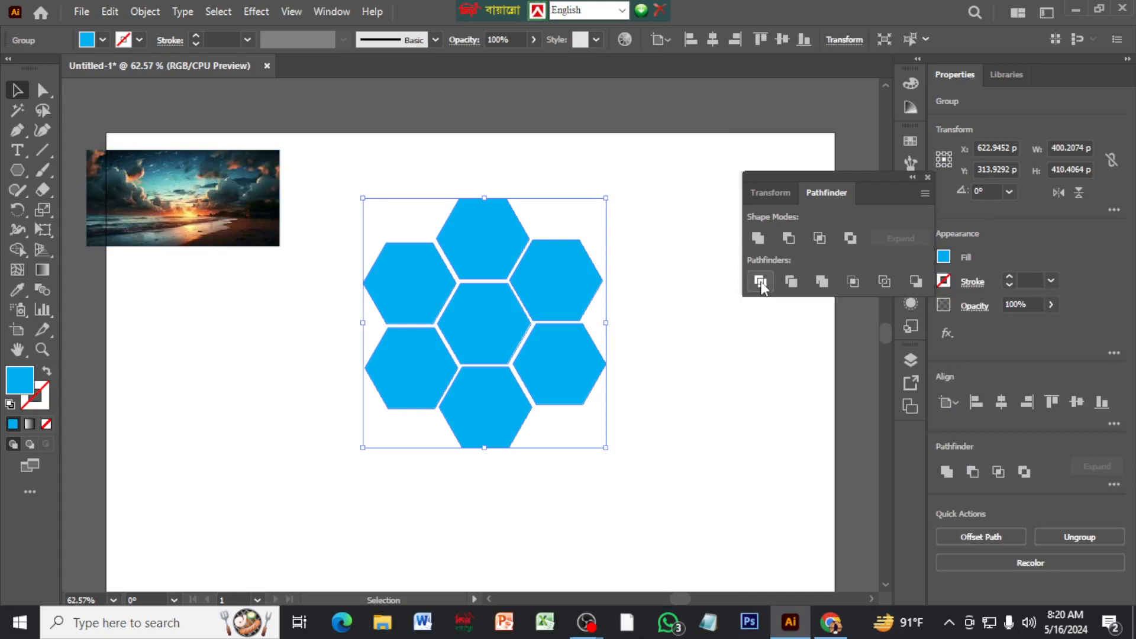
mouse_move(491, 323)
left_mouse_down()
mouse_move(524, 291)
mouse_move(495, 315)
left_mouse_up()
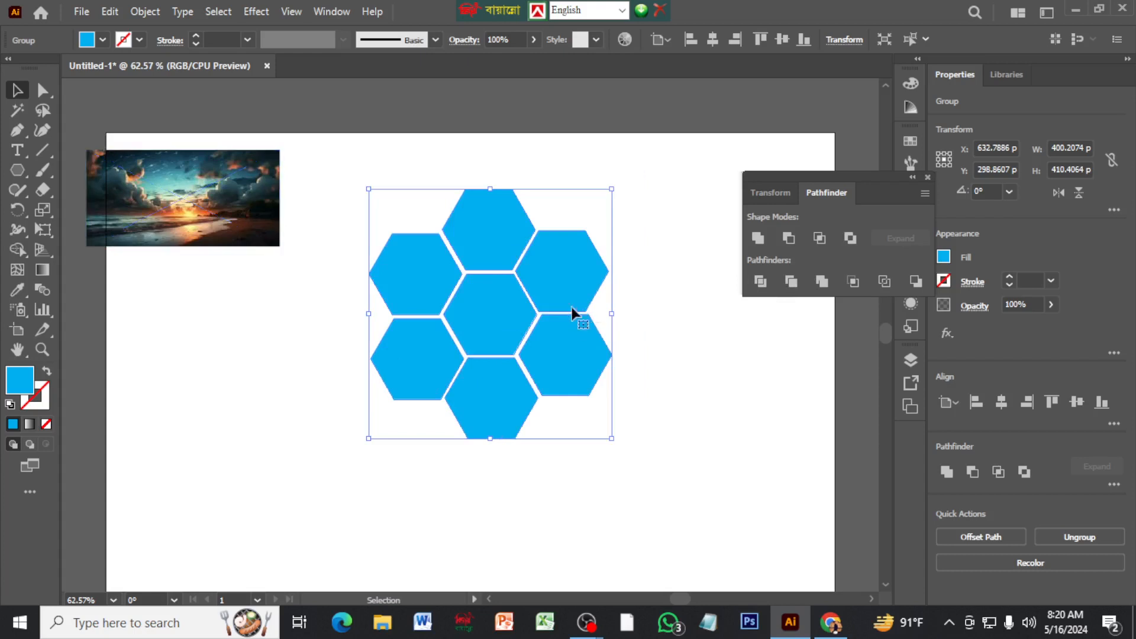
left_click(675, 324)
Ungroup the divided hexagons, try moving the centre hexagon away, and undo that move.
right_click(519, 304)
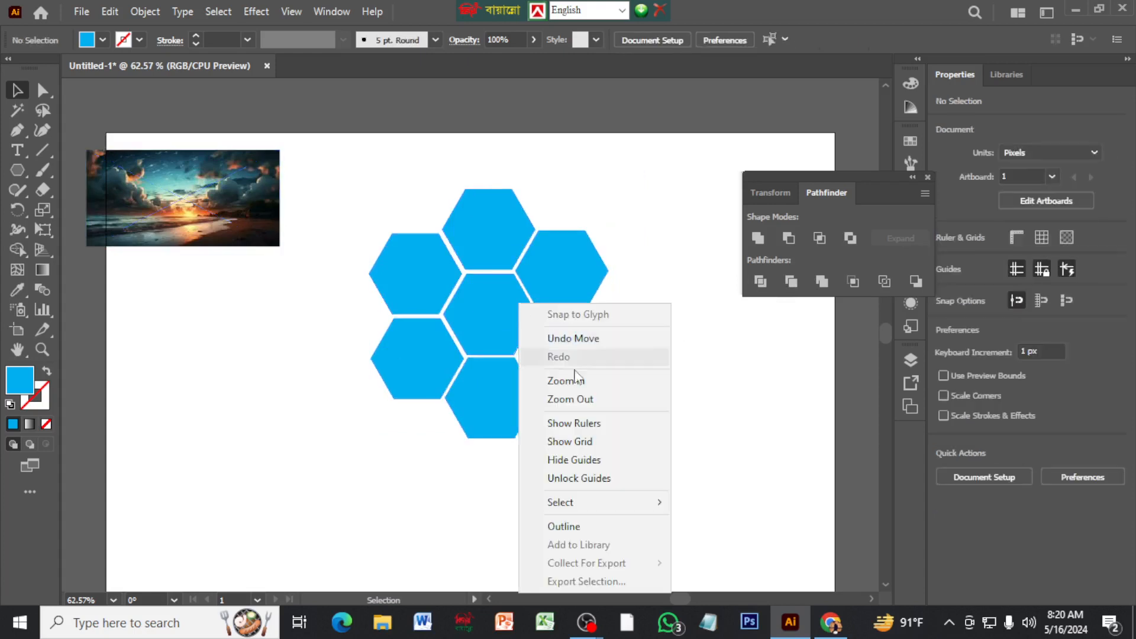
left_click(710, 445)
left_click(523, 331)
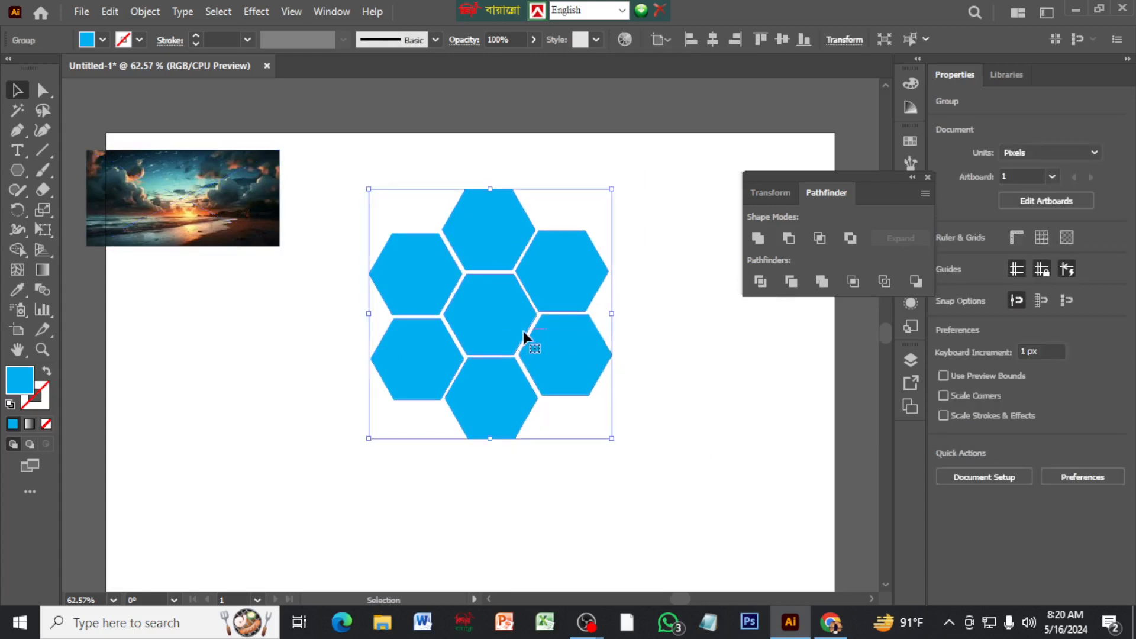
right_click(523, 332)
left_click(605, 180)
left_click(692, 373)
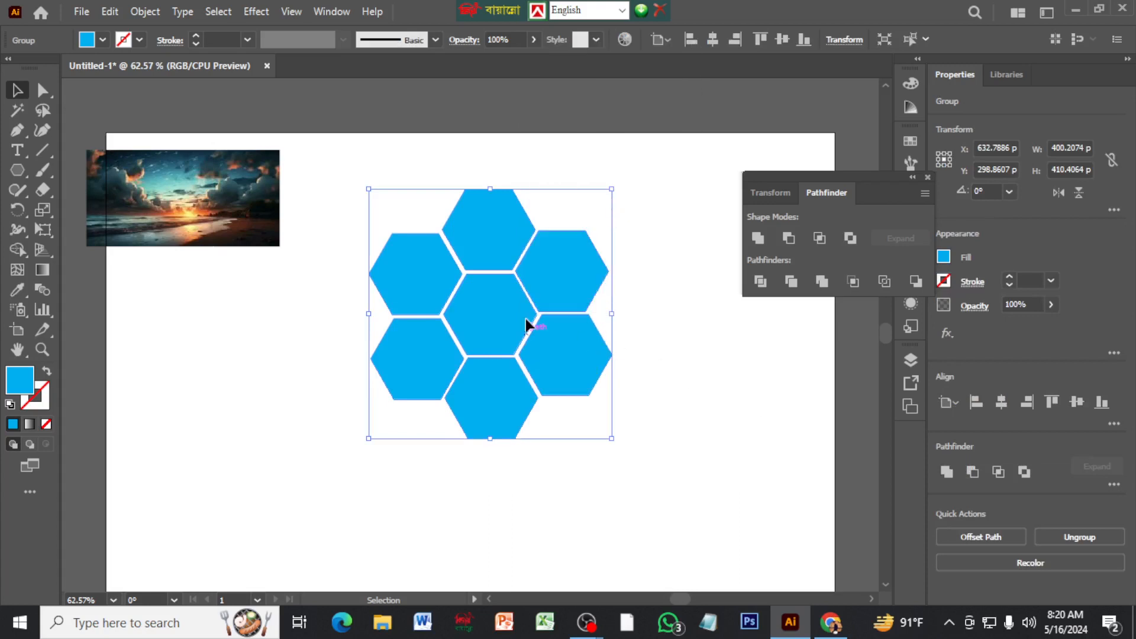
left_click_drag(526, 319, 636, 307)
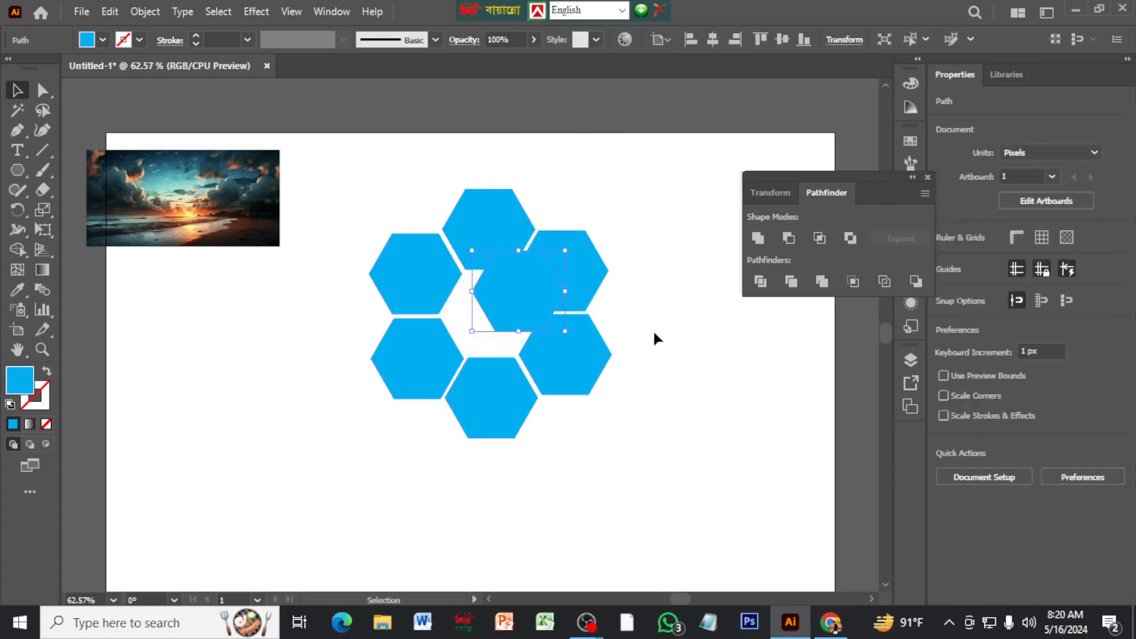
key("ctrl+z")
Unite the seven hexagons as a compound shape with Pathfinder and expand it into a compound path.
left_click_drag(340, 203, 669, 449)
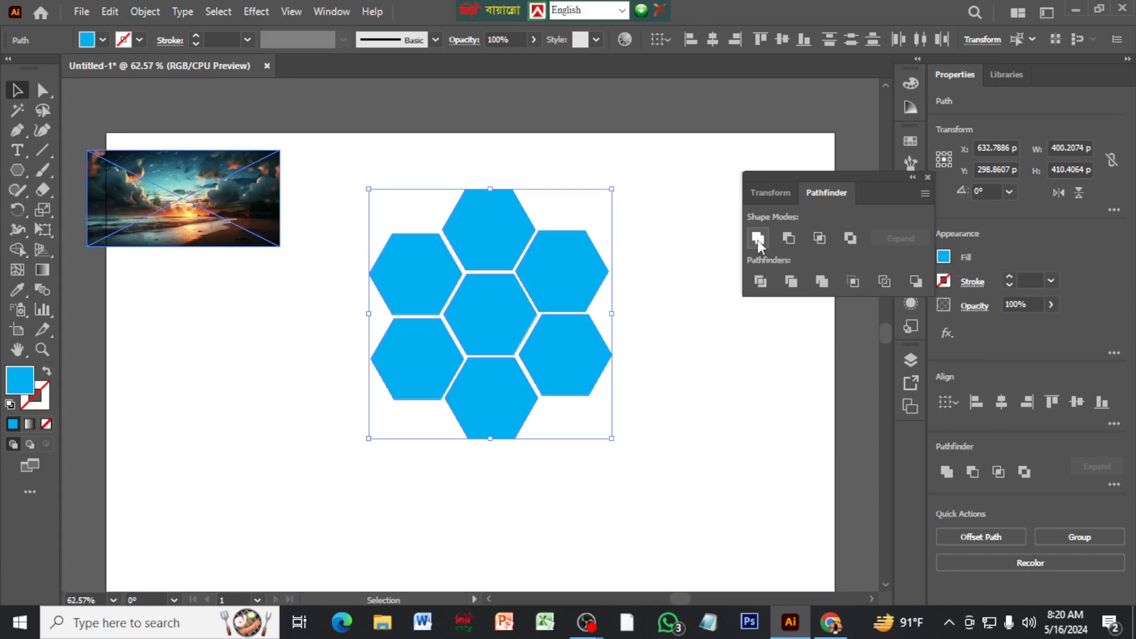
key("alt")
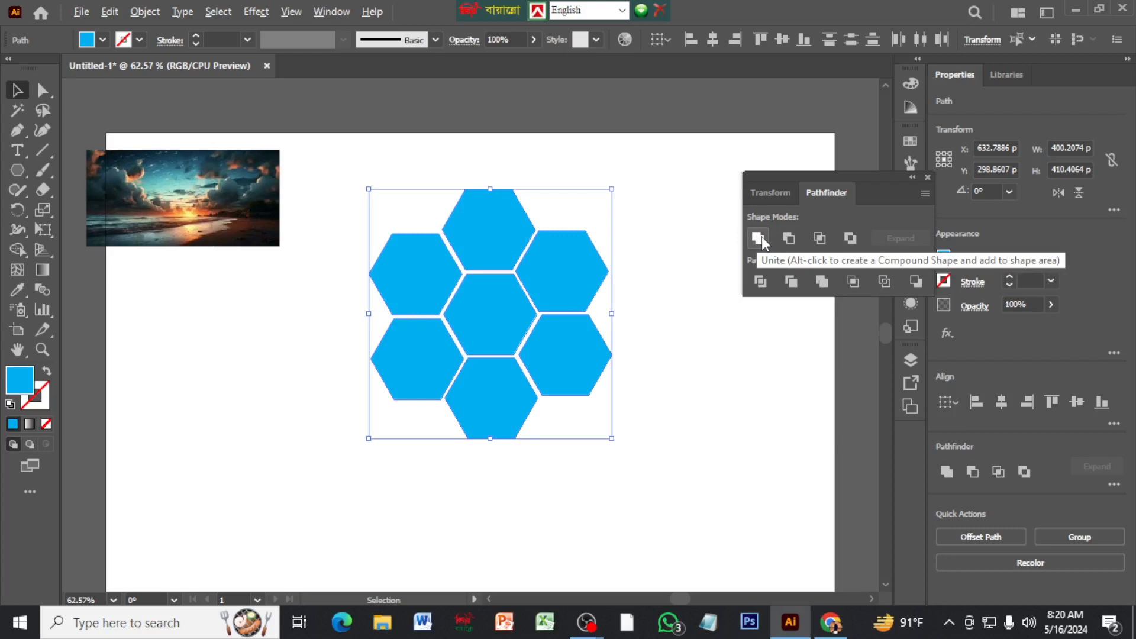
left_click(758, 238, "alt")
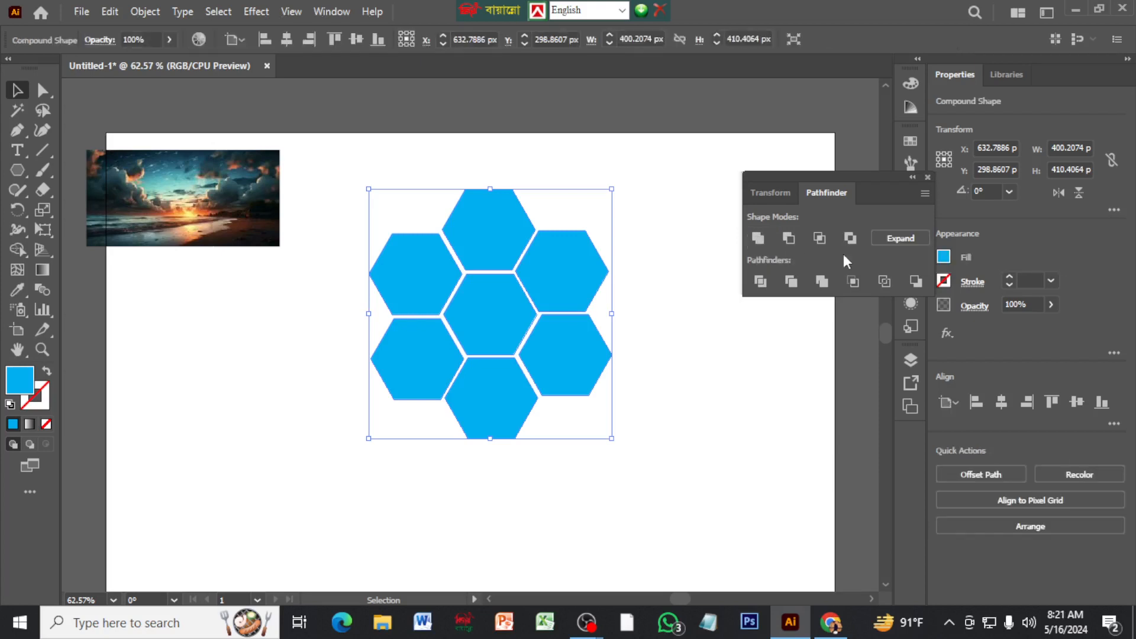
left_click(903, 238)
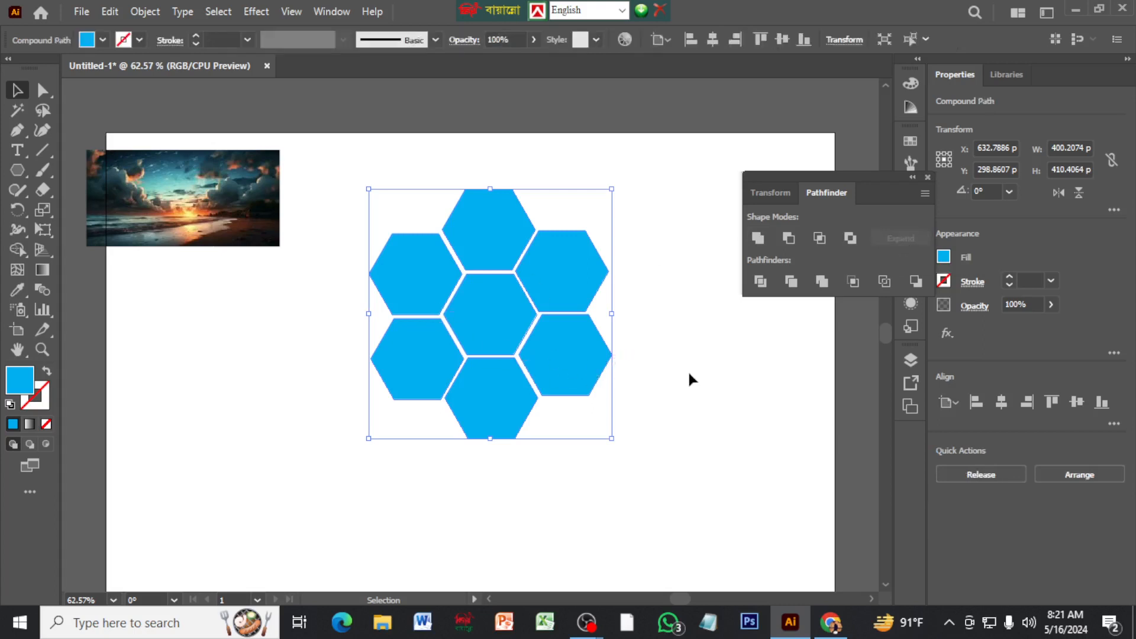
right_click(542, 306)
left_click(667, 241)
left_click(560, 277)
right_click(560, 277)
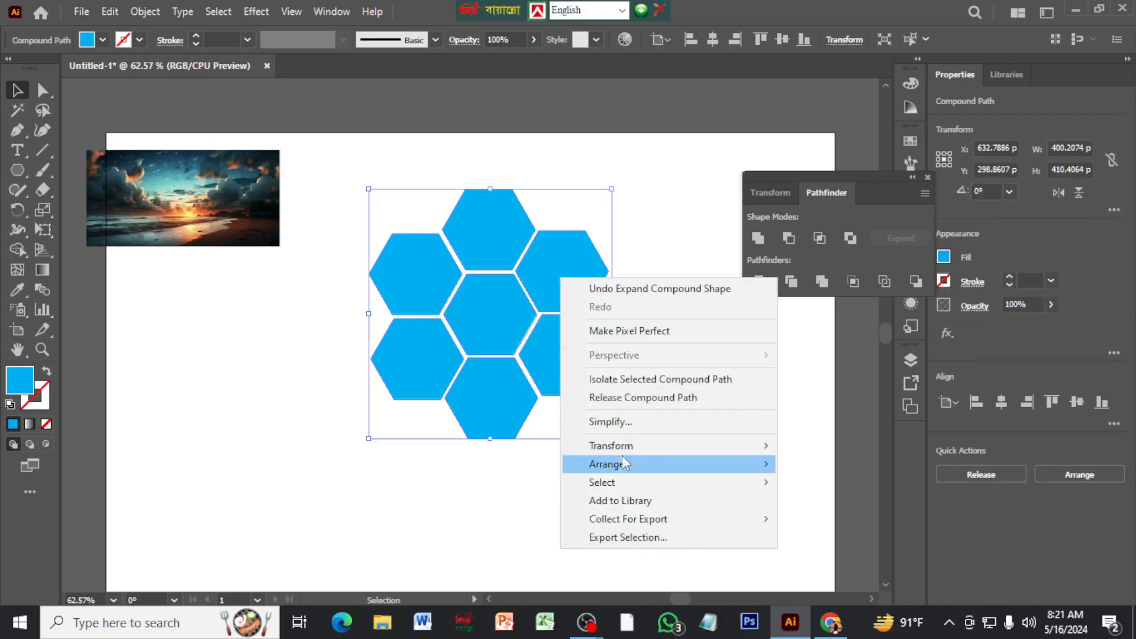
left_click(650, 236)
left_click(355, 253)
Move the sunset image onto the artboard and enlarge it to about 1130 x 565 px so it covers all the hexagons.
scroll(338, 251, "up", 2)
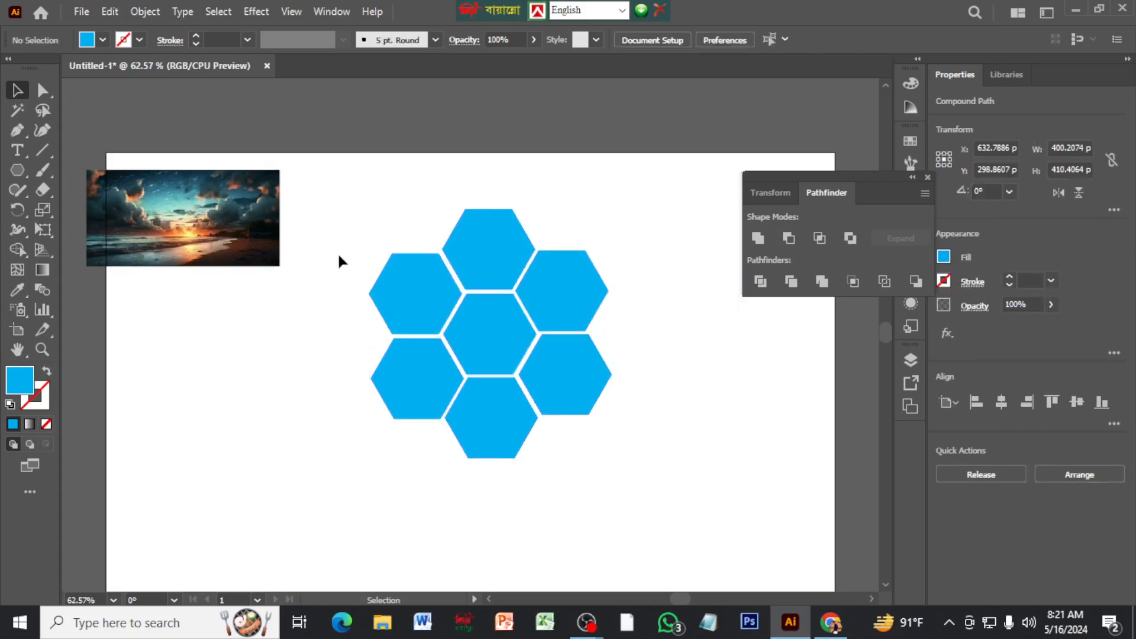
left_click(228, 244)
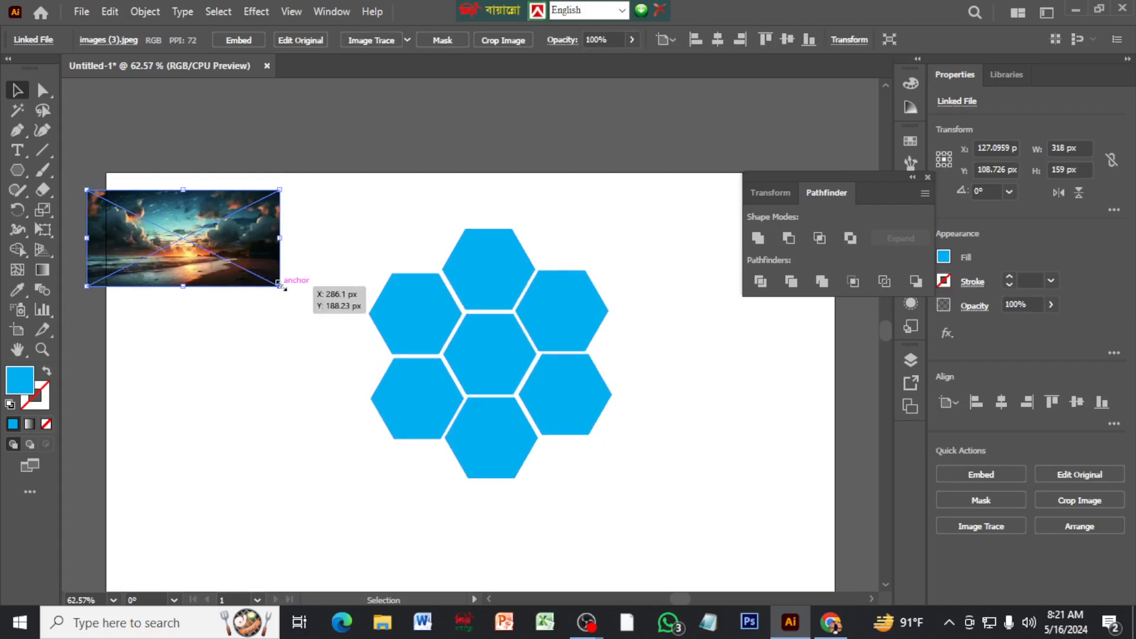
mouse_move(279, 284)
left_mouse_down()
mouse_move(299, 278)
mouse_move(258, 290)
left_mouse_up()
left_click_drag(210, 225, 284, 242)
left_click_drag(472, 342, 822, 520)
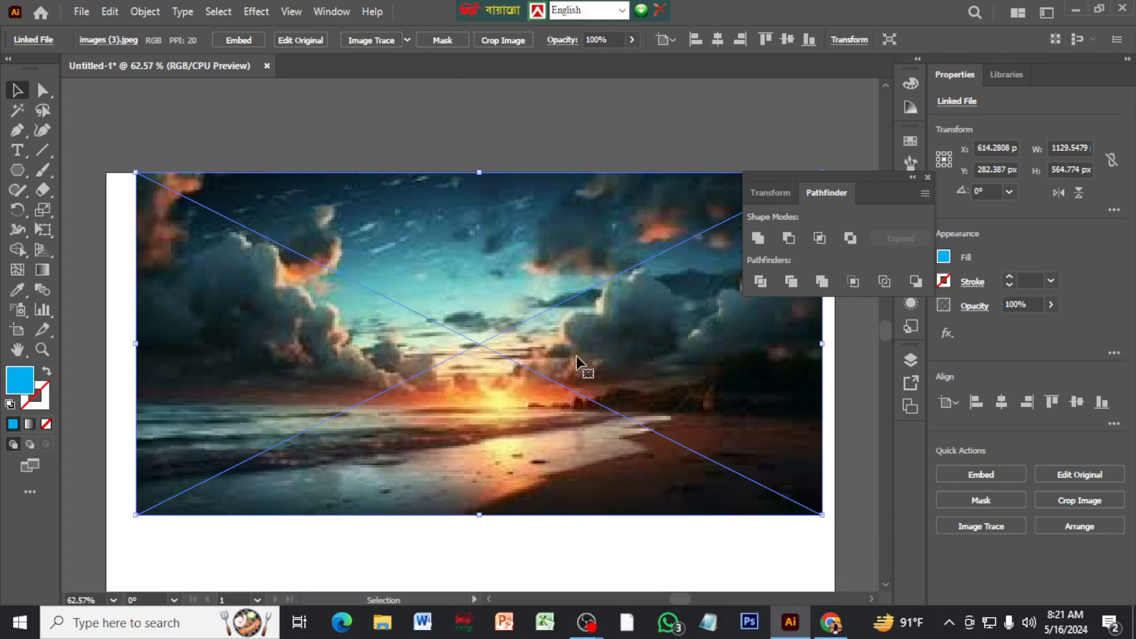
scroll(578, 370, "down", 1)
left_click(571, 499)
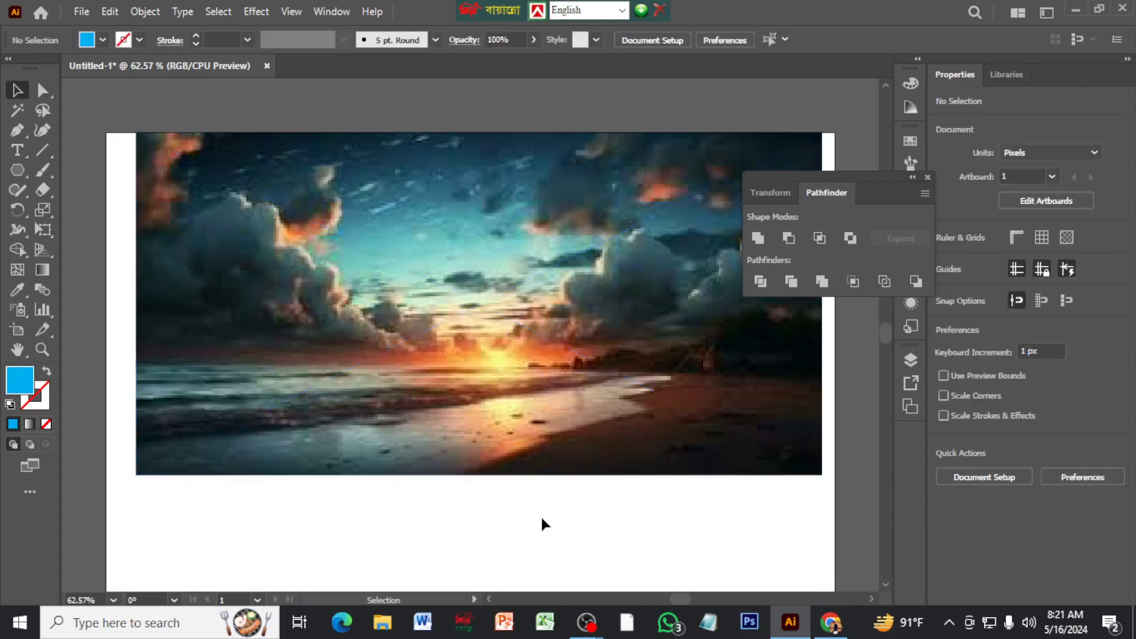
Send the enlarged sunset image to the back, behind the hexagon compound path.
left_click(493, 321)
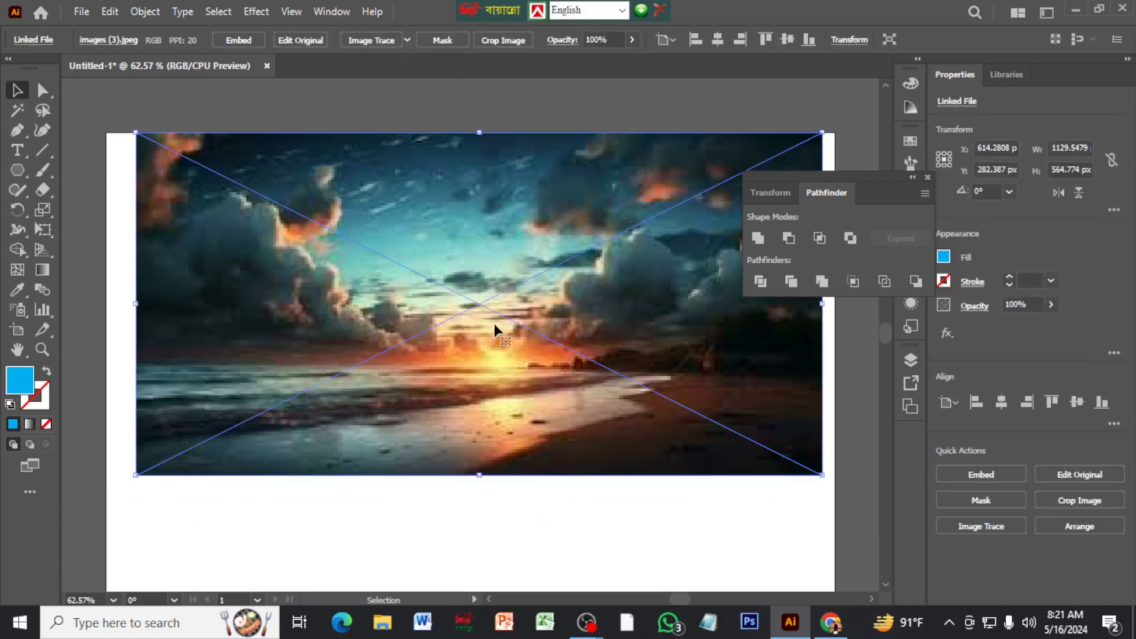
right_click(493, 323)
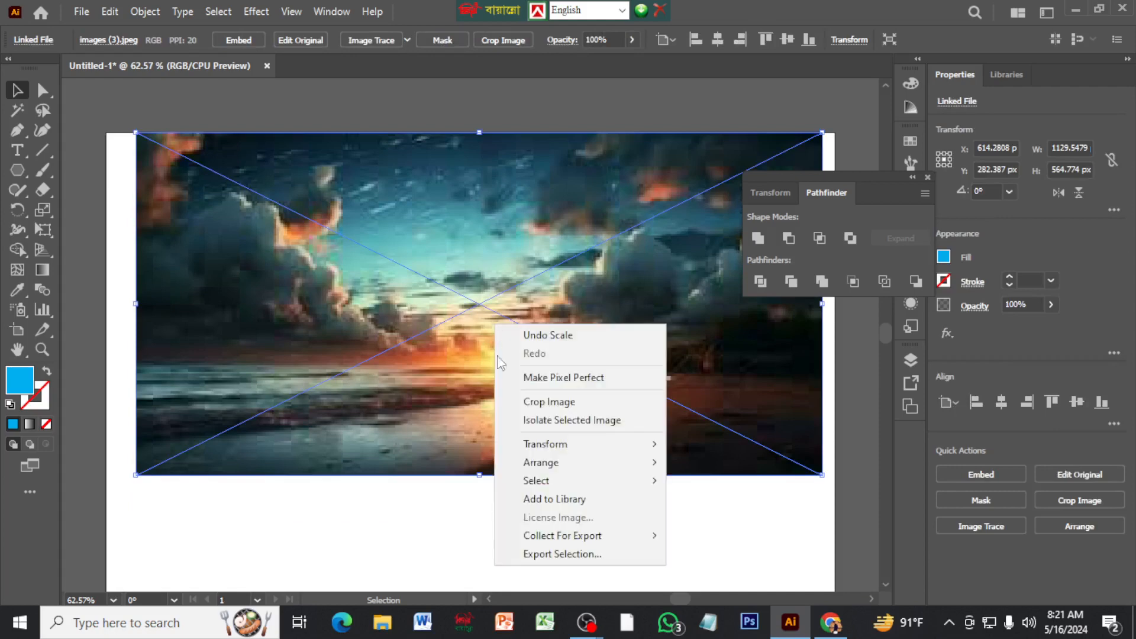
mouse_move(577, 471)
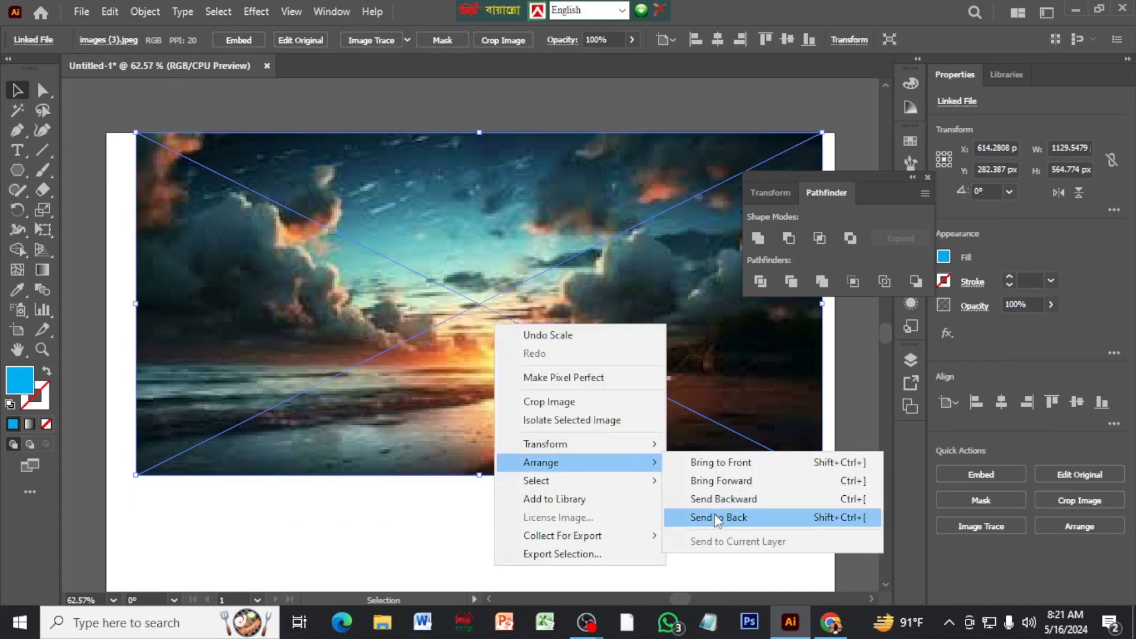
left_click(732, 521)
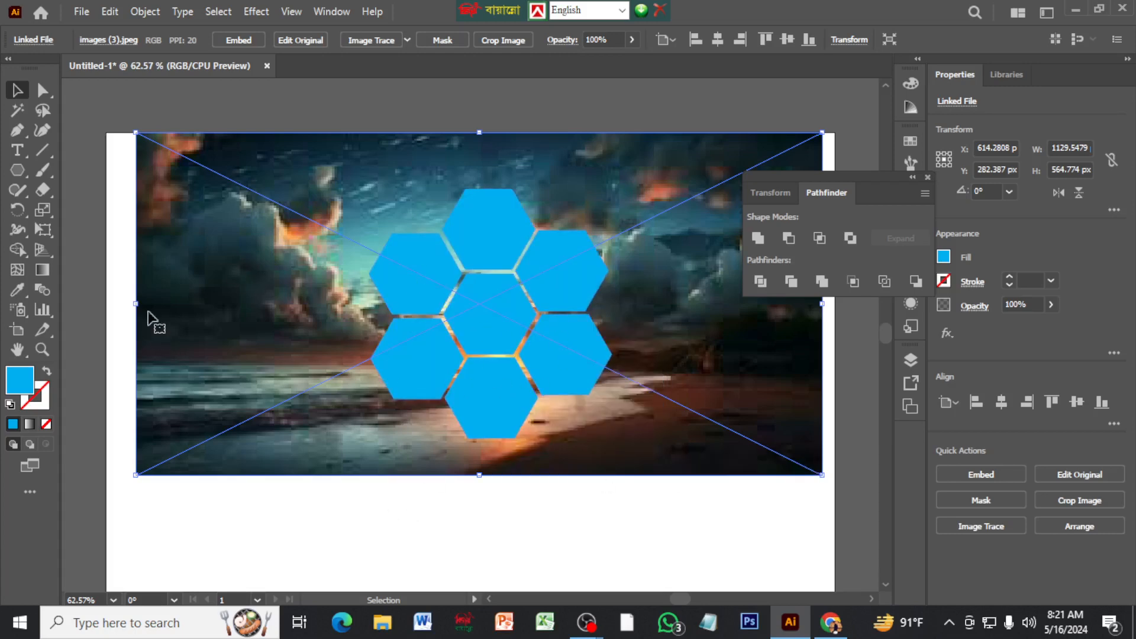
Select the hexagon compound path together with the sunset image and make a clipping mask from them.
left_click_drag(117, 243, 686, 436)
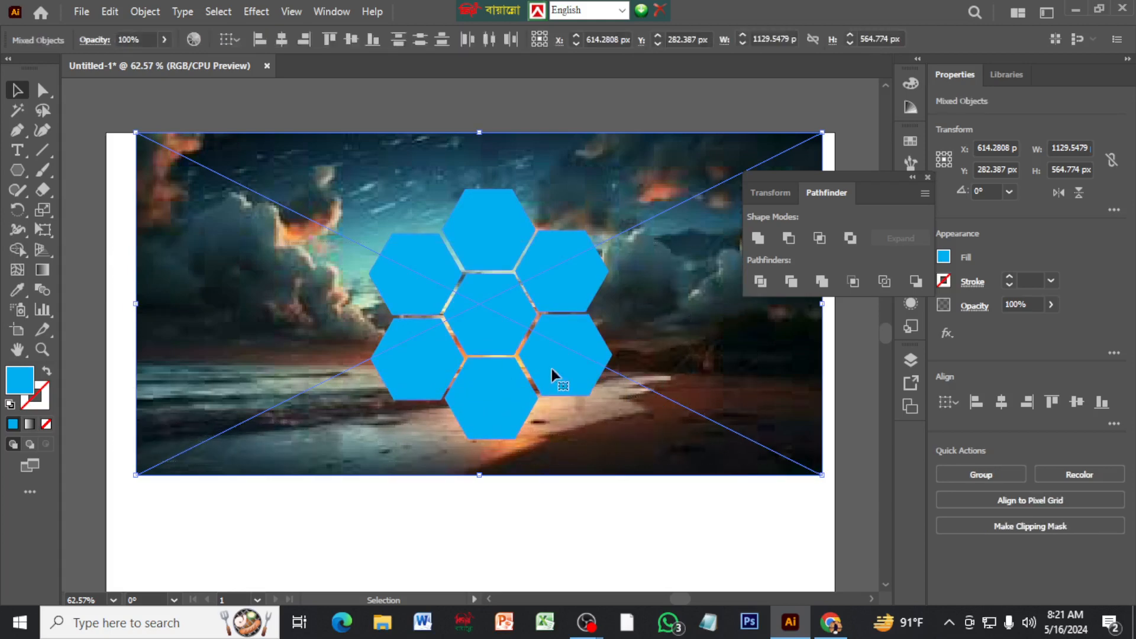
right_click(509, 306)
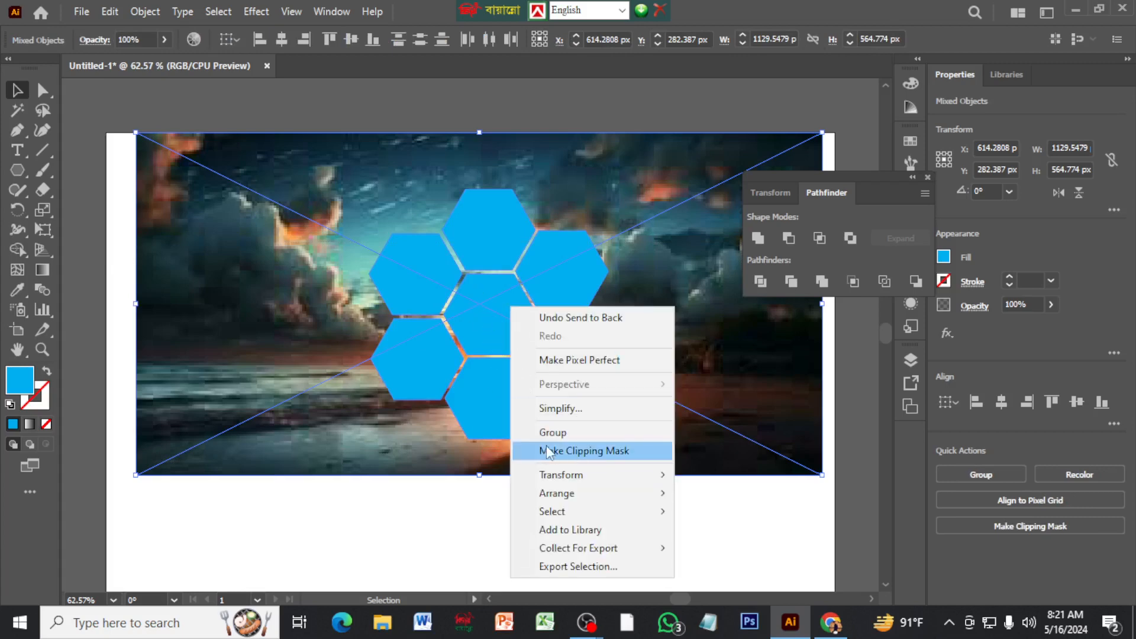
left_click(606, 451)
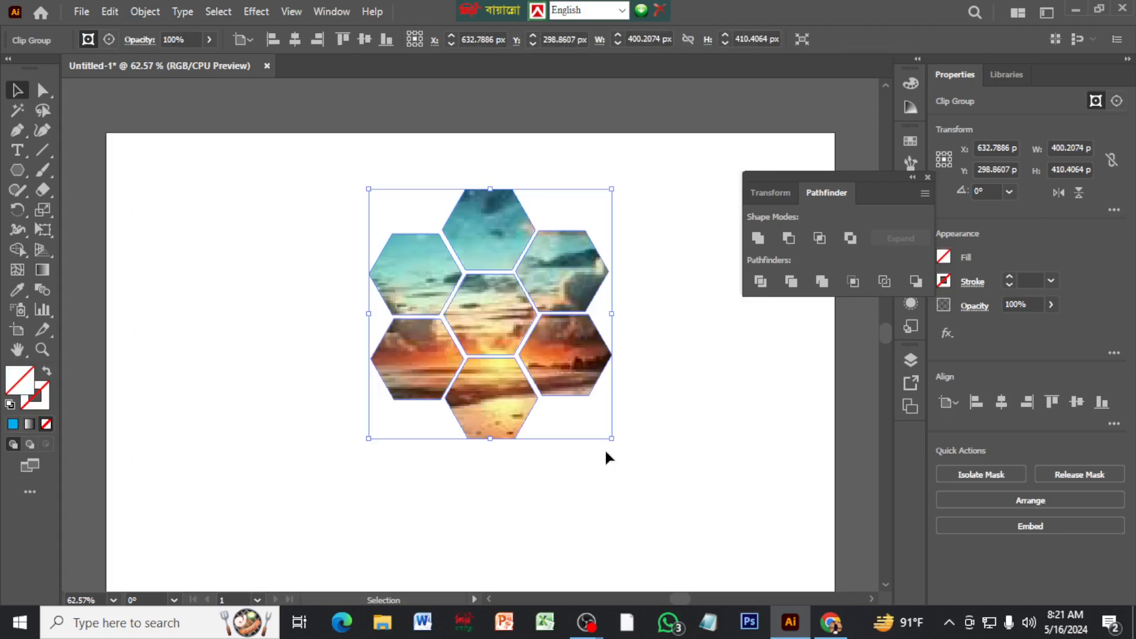
left_click(699, 436)
Move the clipped honeycomb group into the right half of the artboard, leaving the left half empty, and deselect it.
left_click_drag(516, 339, 571, 355)
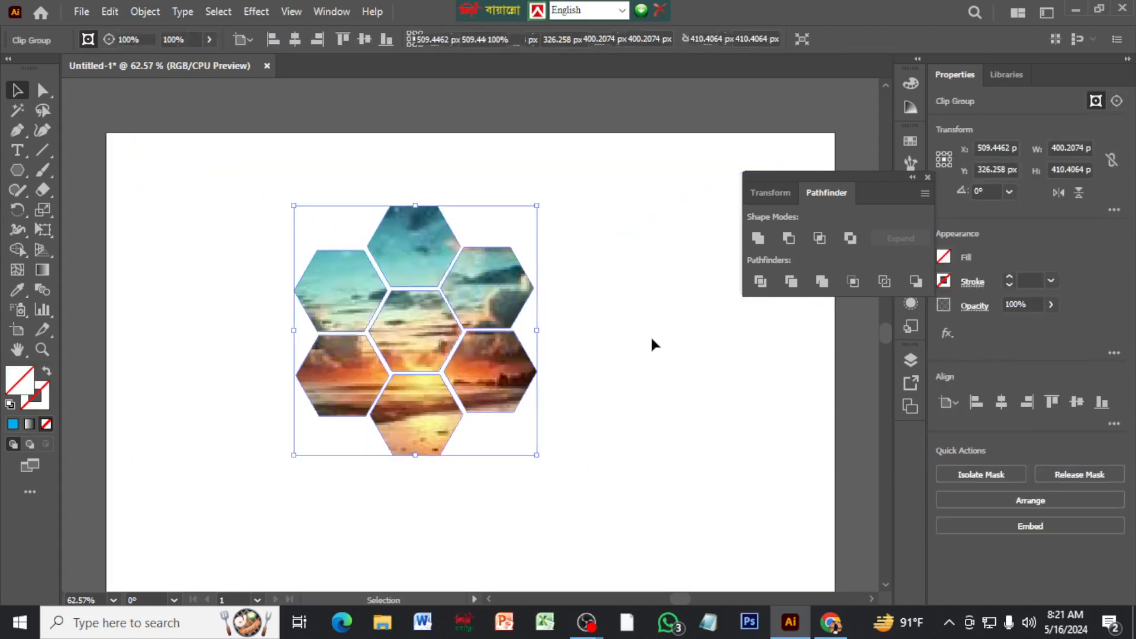
left_click(651, 340)
left_click_drag(424, 320, 458, 322)
left_click(220, 298)
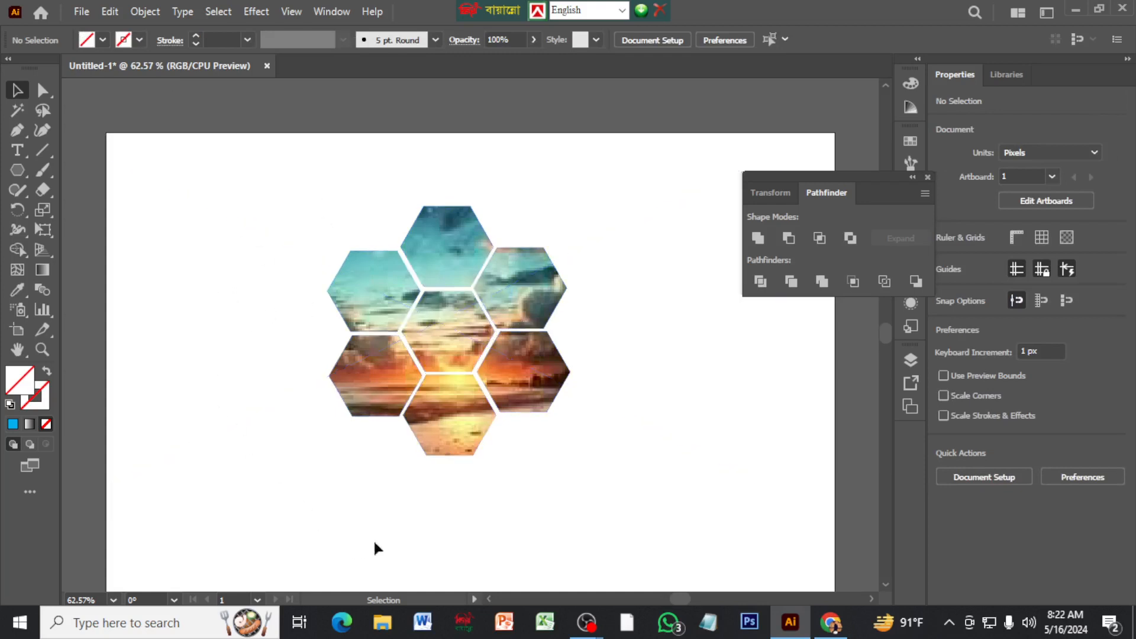
left_click_drag(427, 333, 599, 343)
left_click(207, 535)
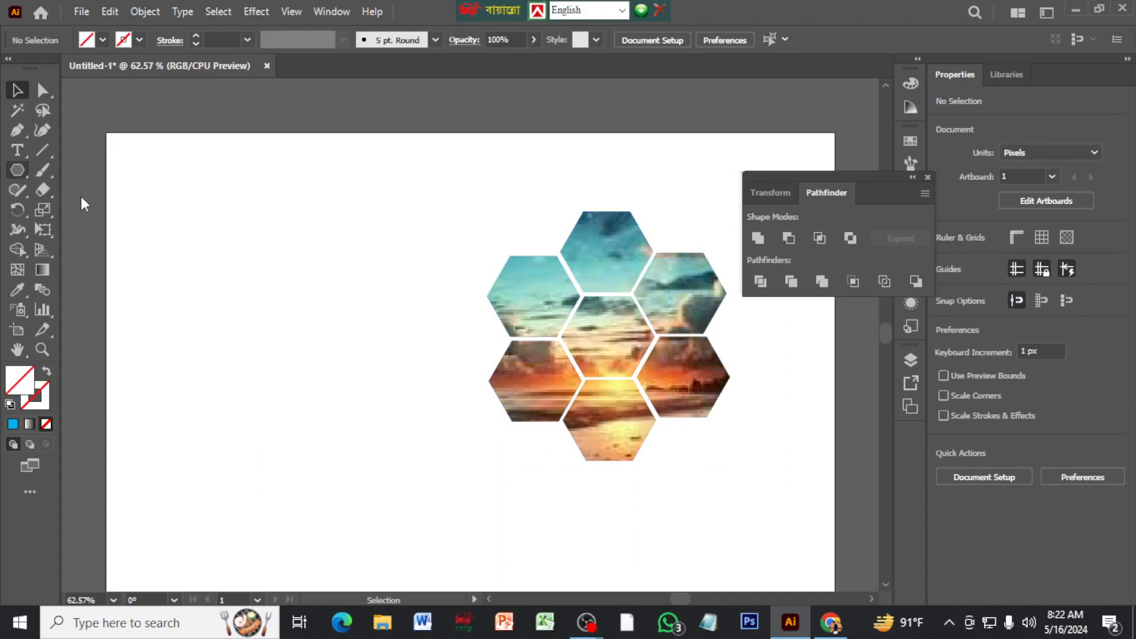
Draw a circle about 231 px in diameter in the empty area beside the clipped honeycomb.
left_click_drag(81, 197, 117, 209)
left_click(97, 210)
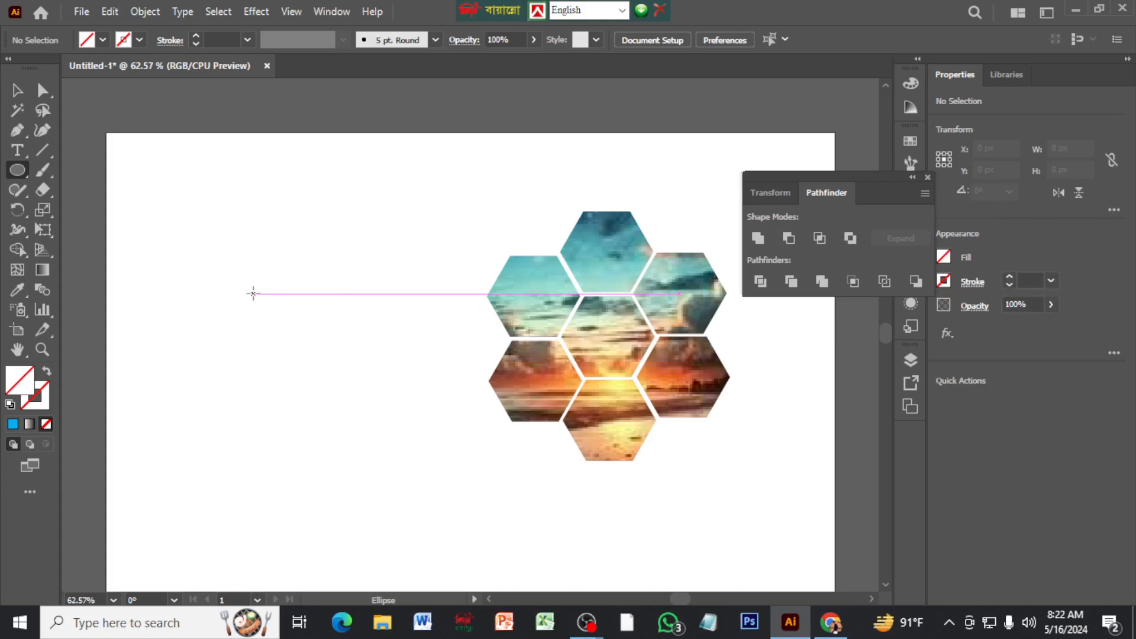
left_click_drag(253, 293, 280, 354)
Fill the circle with green, move it about 33 px right and 19 px up, and deselect it.
left_click(103, 40)
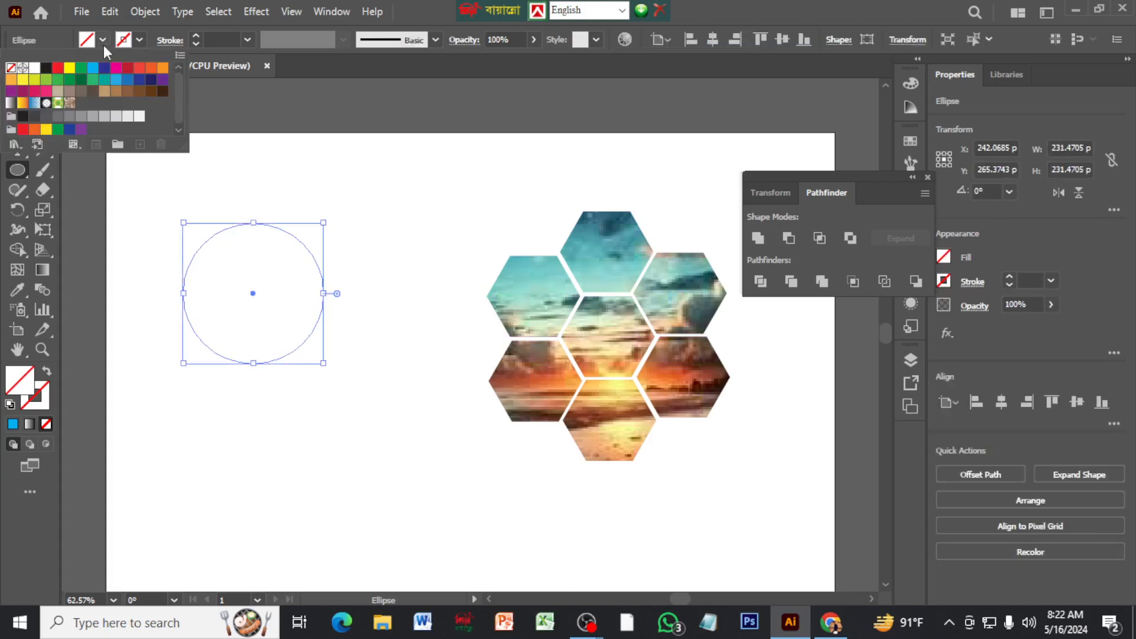
left_click(81, 73)
key("Escape")
key("v")
left_click(89, 194)
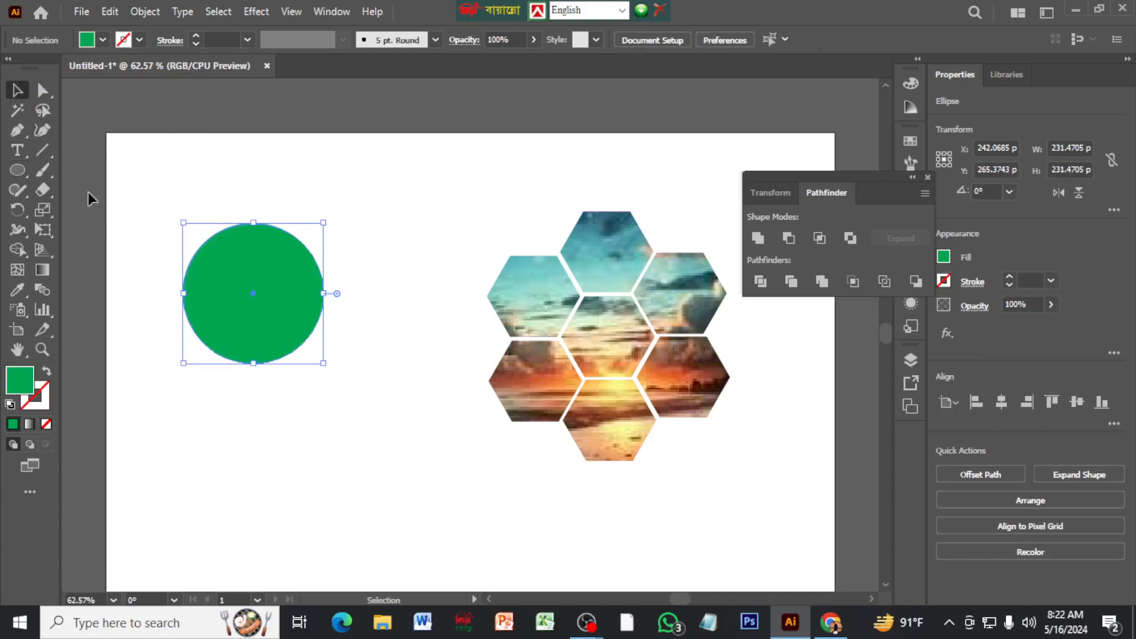
left_click_drag(287, 303, 305, 295)
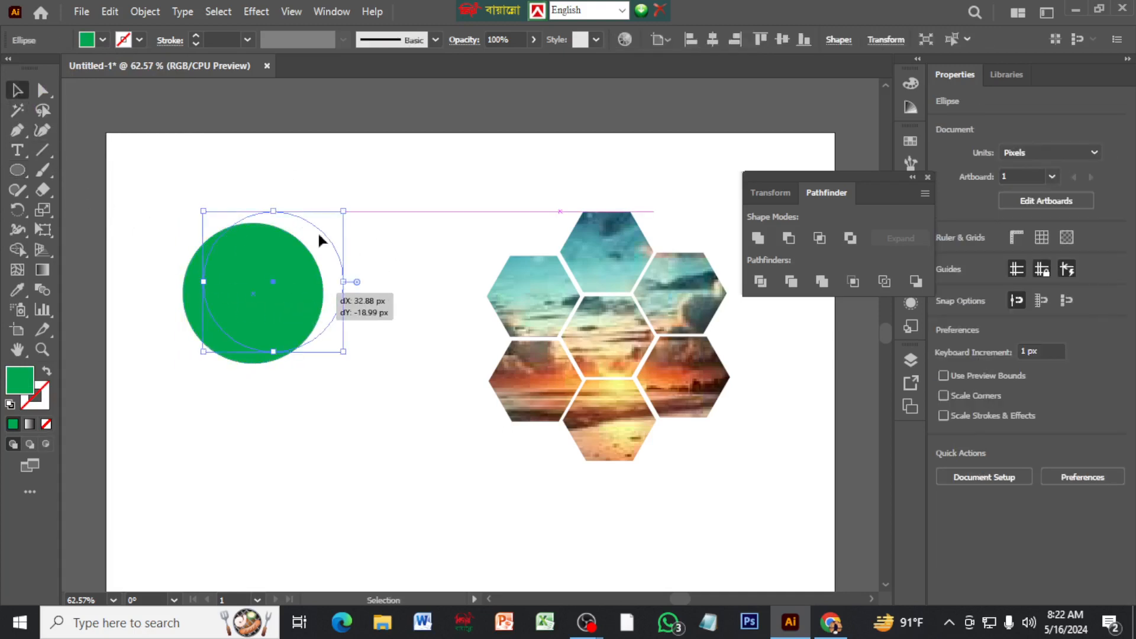
left_click(306, 435)
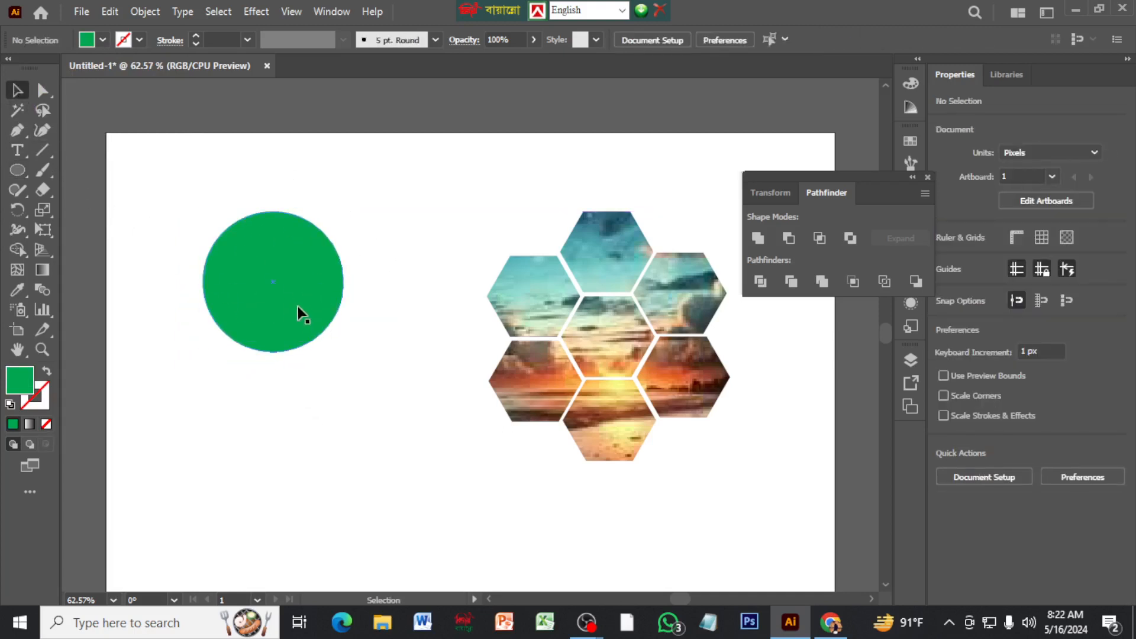
Place the linked landscape picture "images (4)" on the artboard near the green circle.
left_click(87, 13)
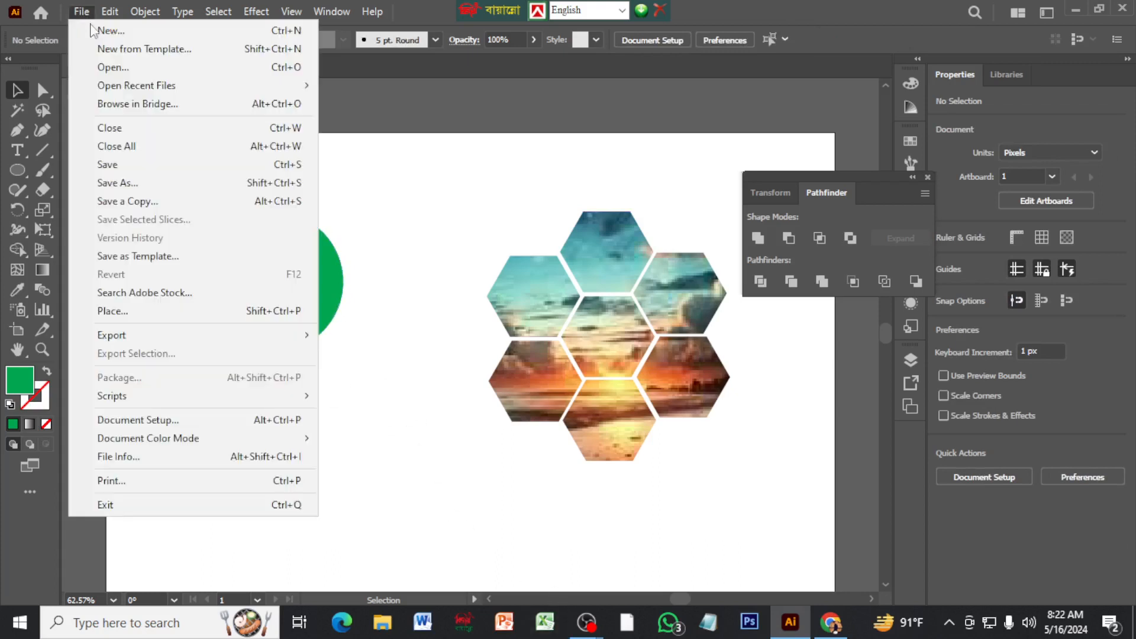
left_click(135, 311)
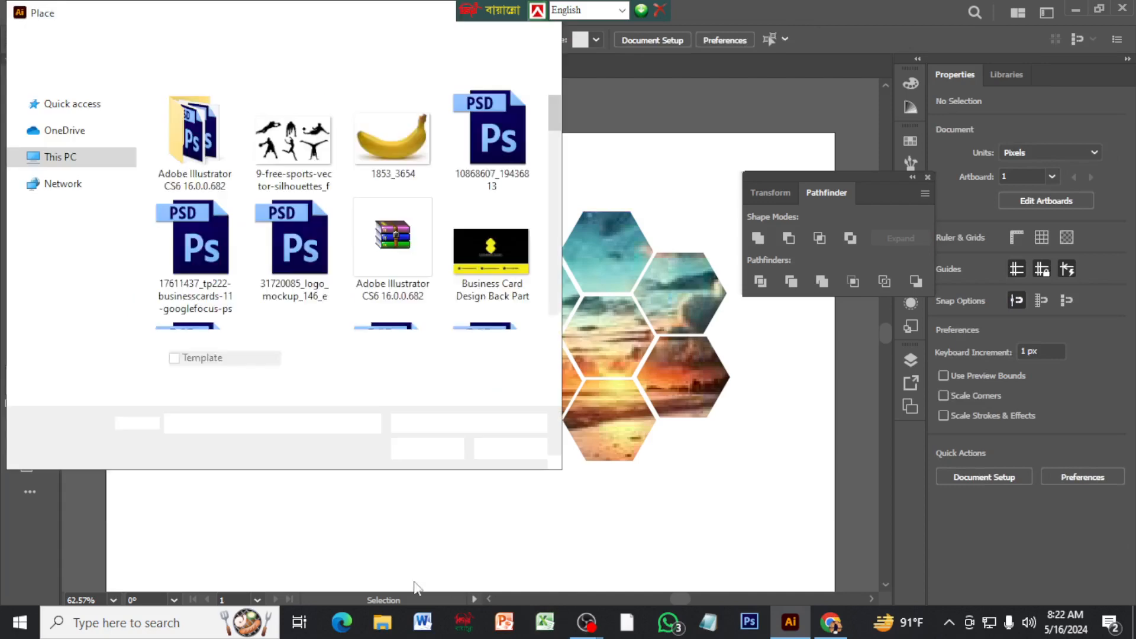
scroll(355, 223, "down", 5)
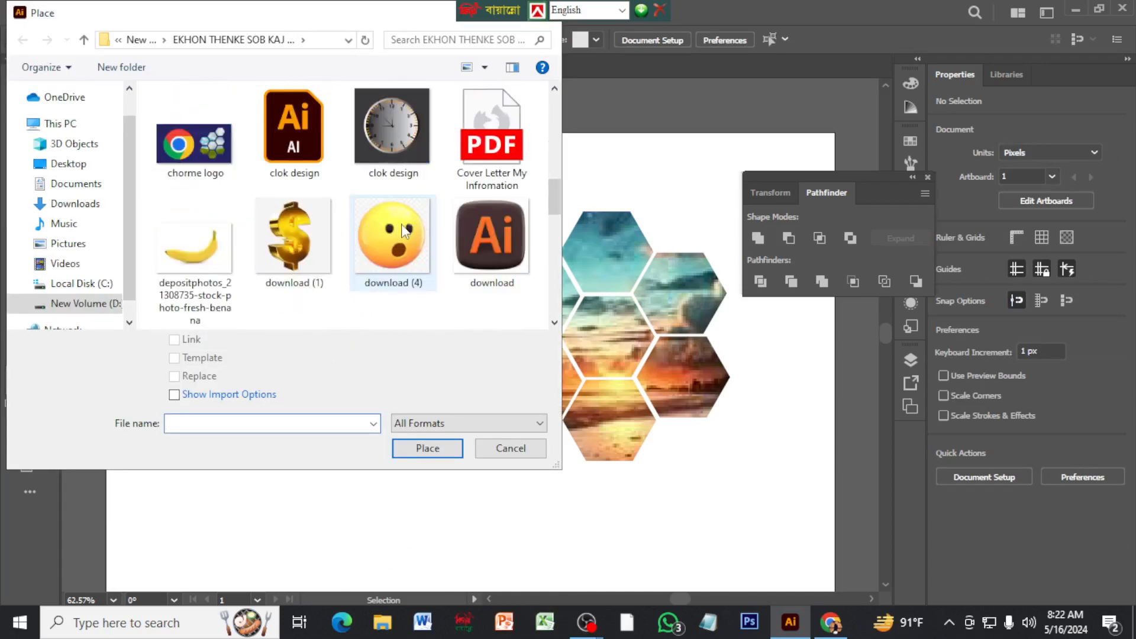
scroll(403, 235, "down", 5)
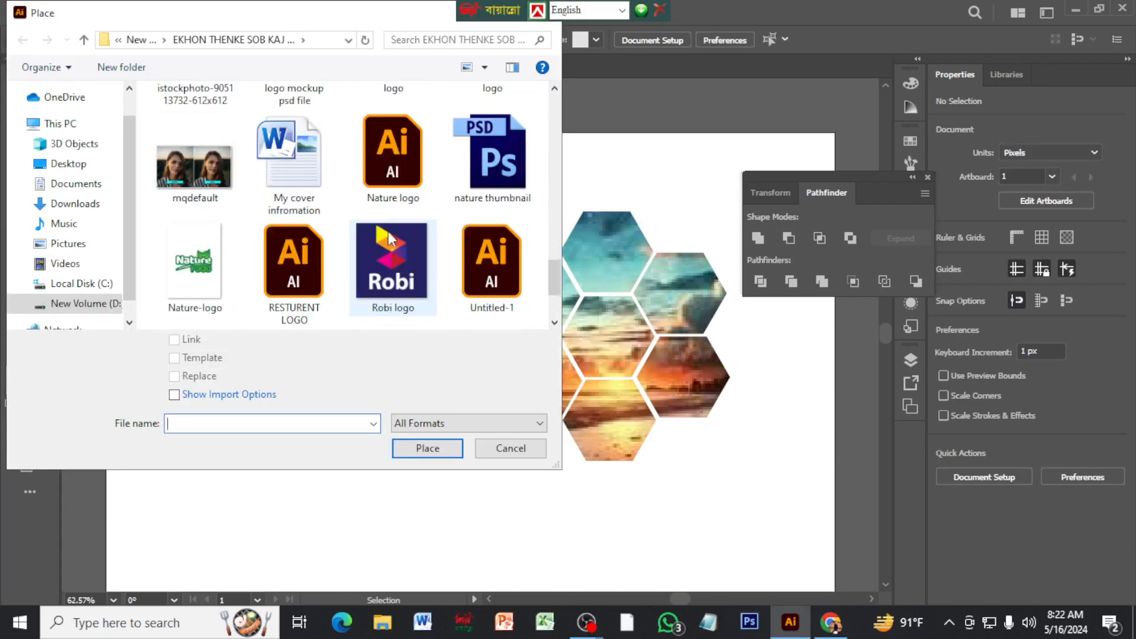
scroll(373, 231, "up", 3)
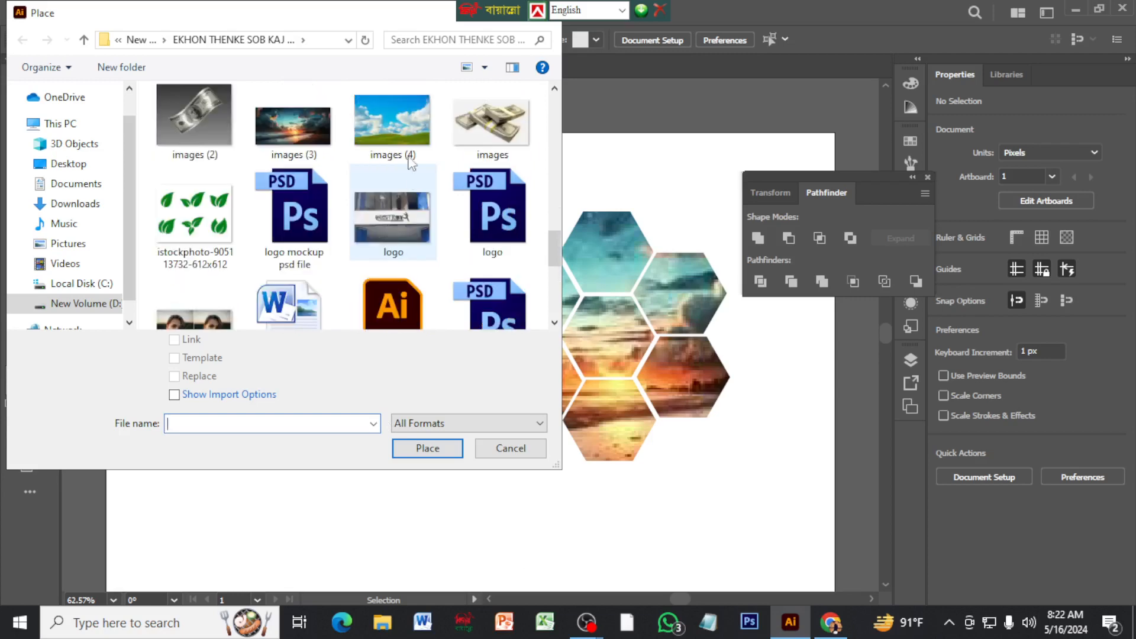
left_click(395, 126)
left_click(427, 448)
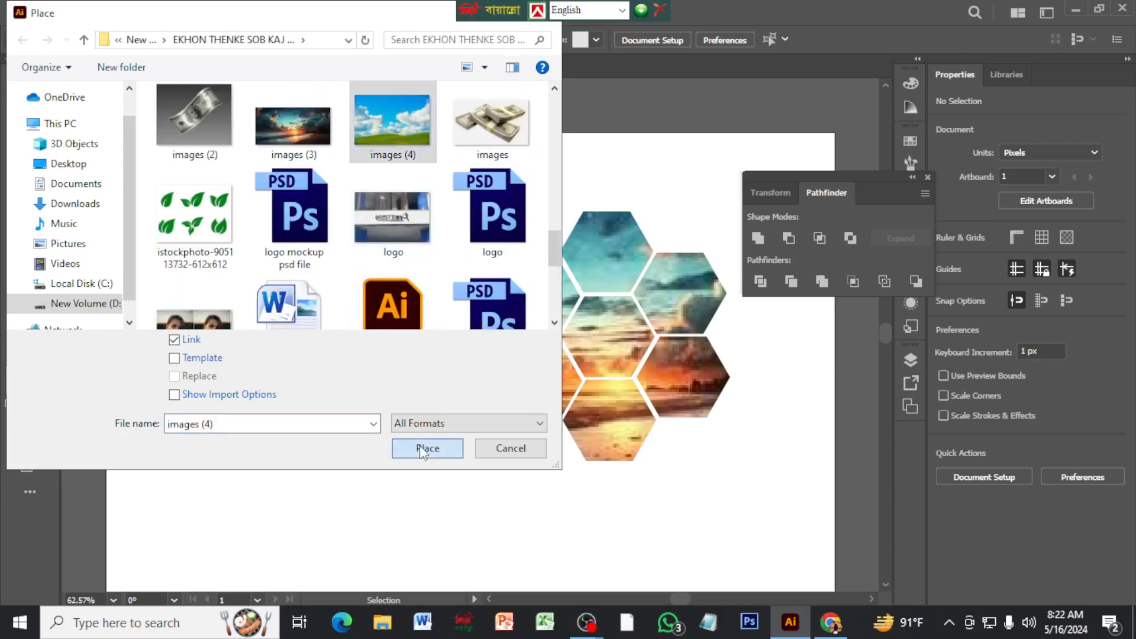
left_click(160, 186)
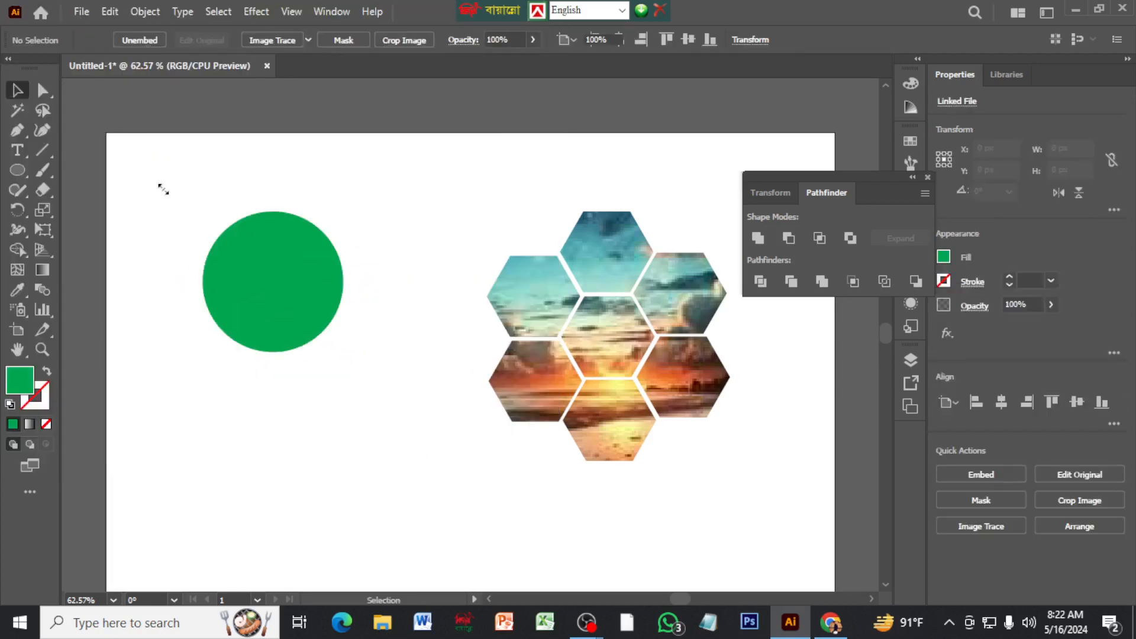
Position and scale the landscape image to about 381 x 253 px so it covers the whole circle, and deselect it.
mouse_move(260, 245)
left_mouse_down()
mouse_move(292, 299)
mouse_move(253, 257)
left_mouse_up()
left_click_drag(325, 311, 383, 379)
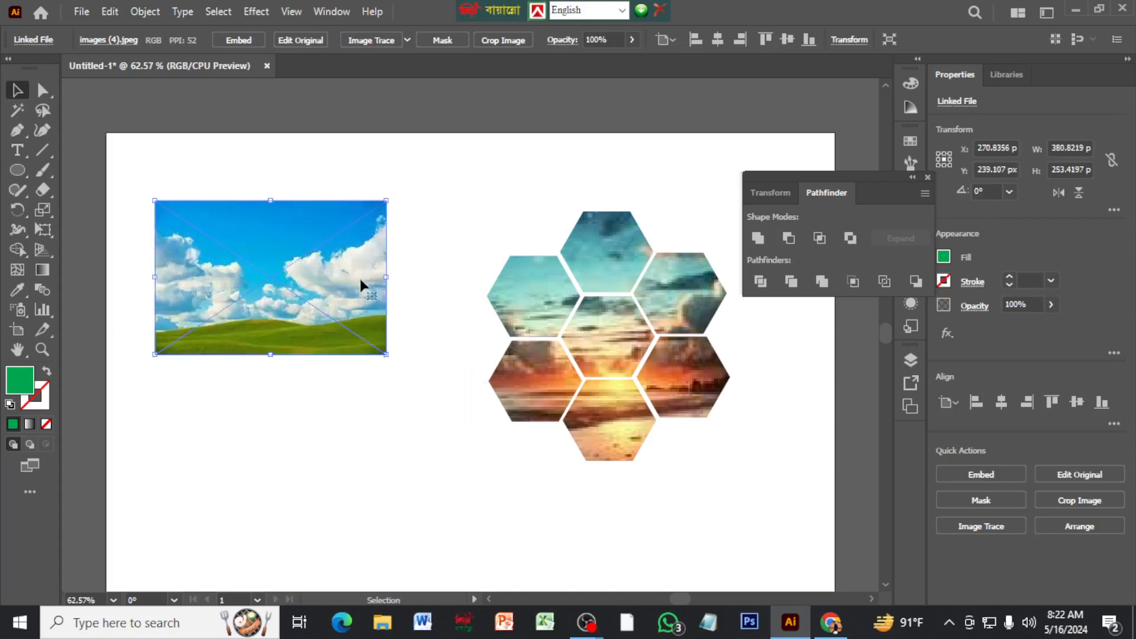
left_click(391, 283)
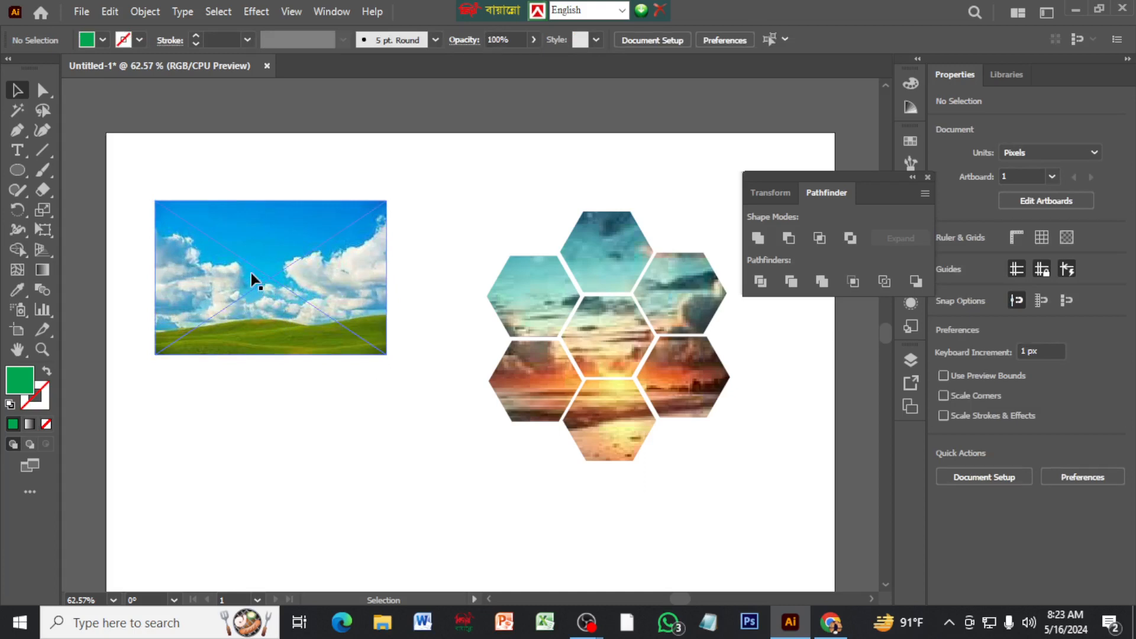
Send the landscape image to the back, behind the green circle.
left_click(251, 273)
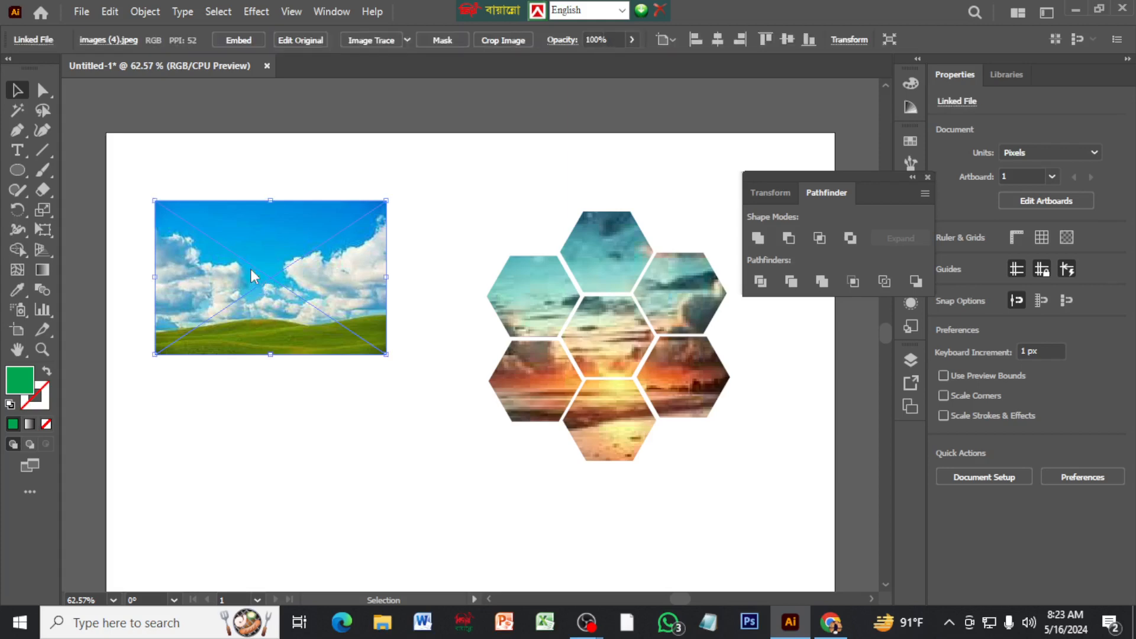
right_click(251, 269)
mouse_move(302, 410)
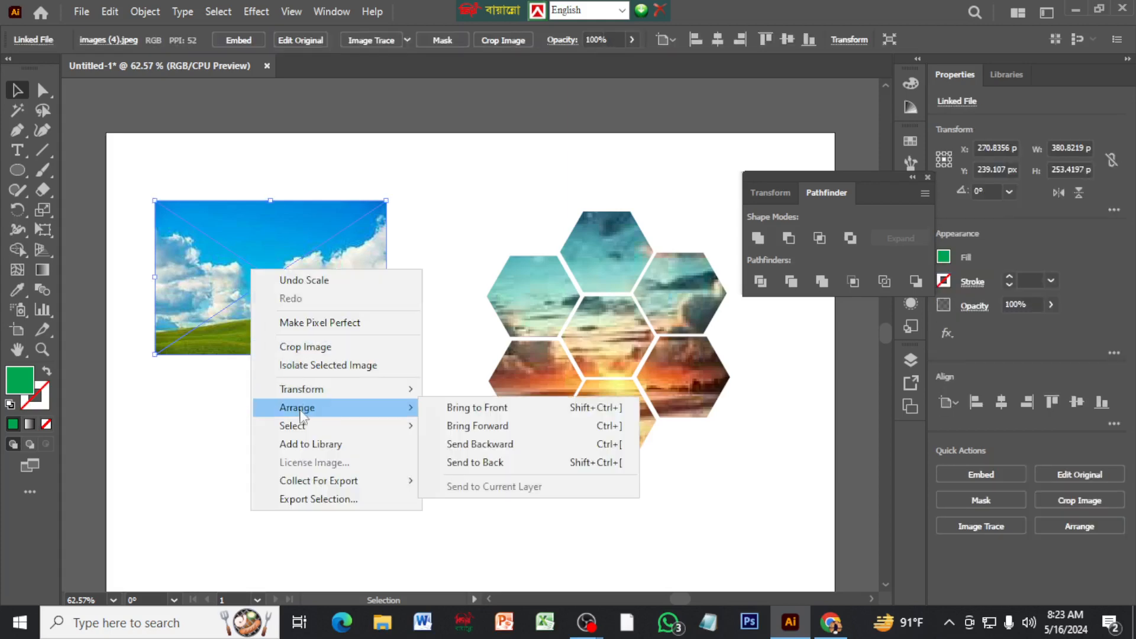
left_click(500, 463)
left_click(369, 397)
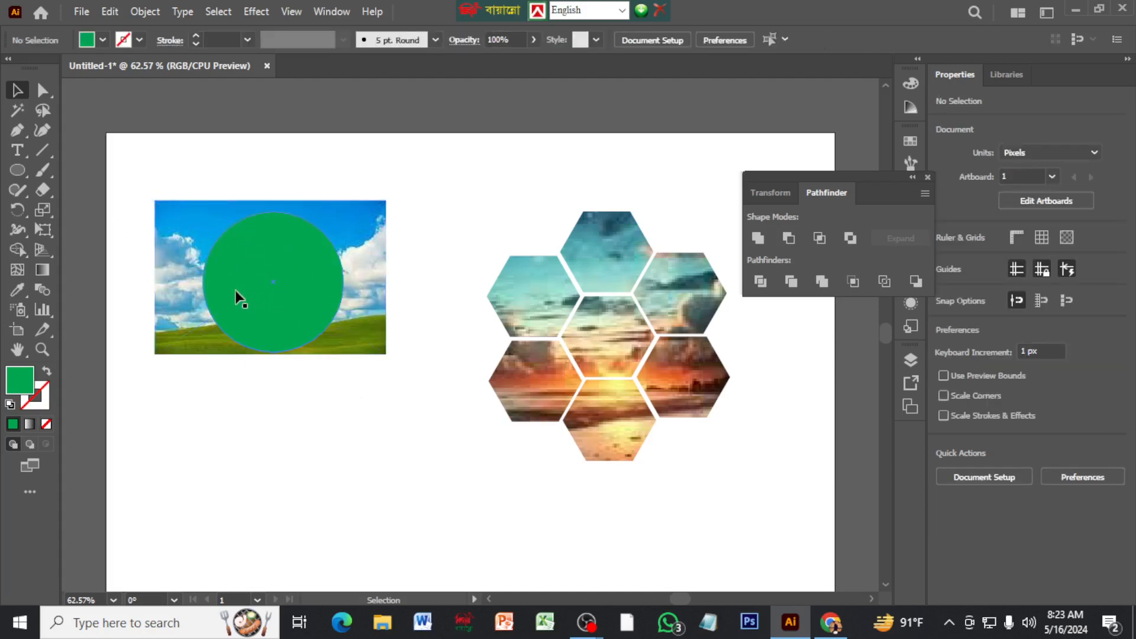
Bring the landscape image to the front of the circle and send it to the back again.
left_click(178, 233)
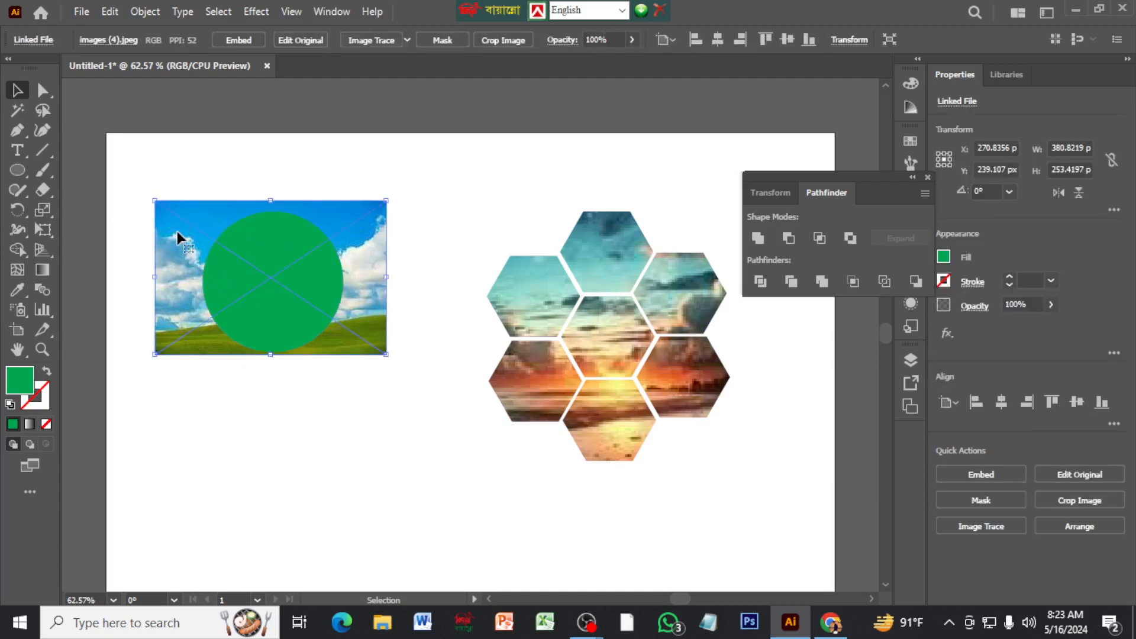
right_click(178, 236)
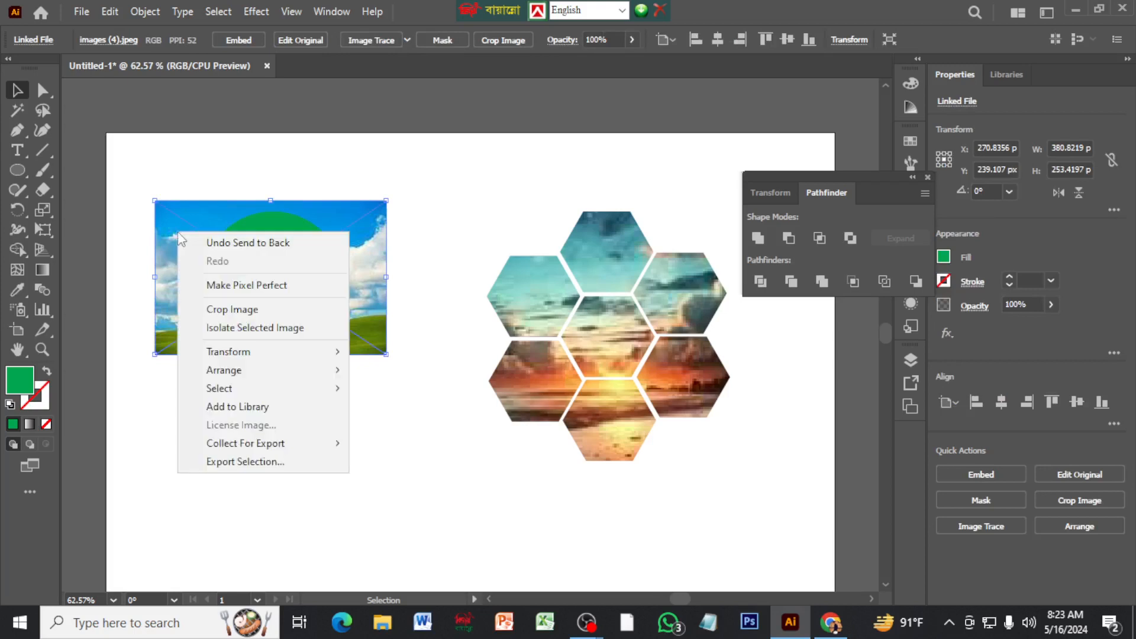
mouse_move(235, 370)
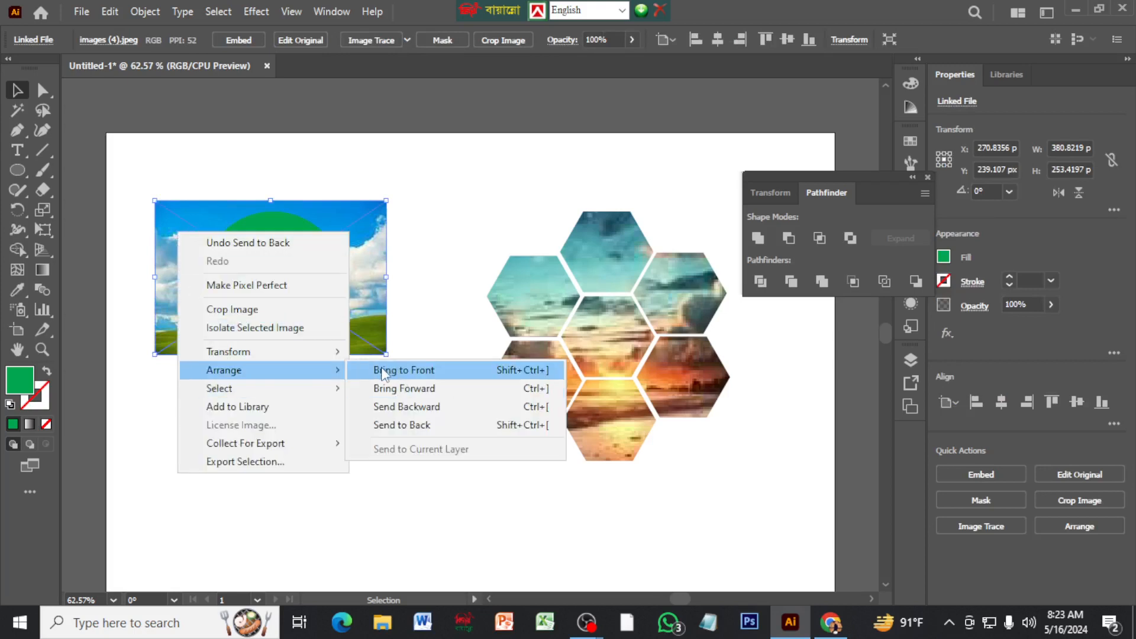
left_click(414, 375)
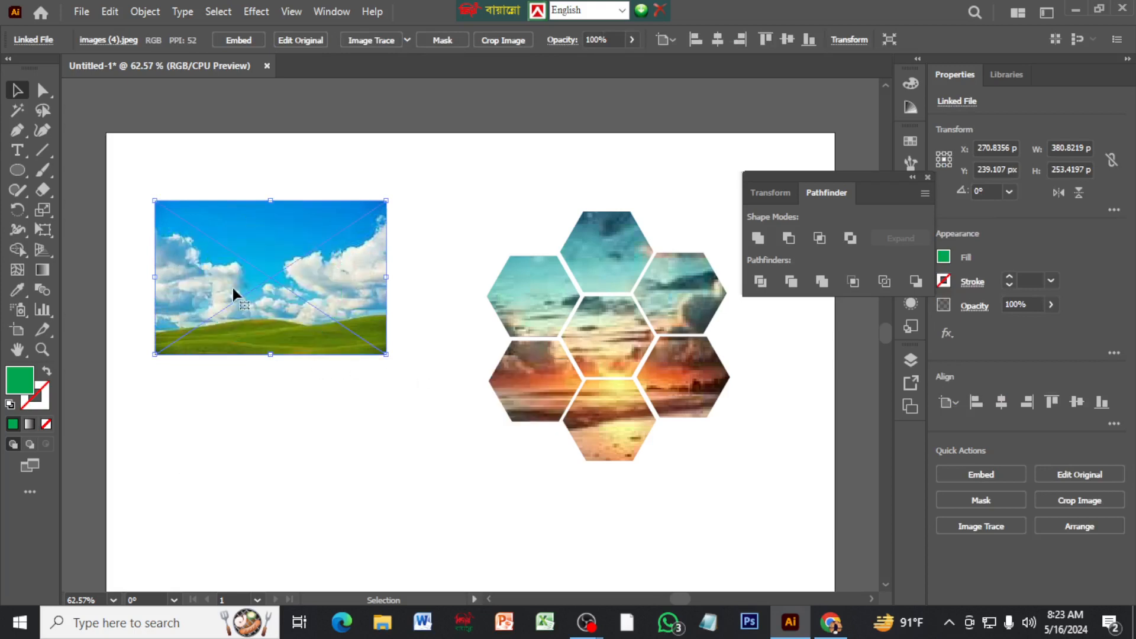
right_click(233, 288)
mouse_move(300, 425)
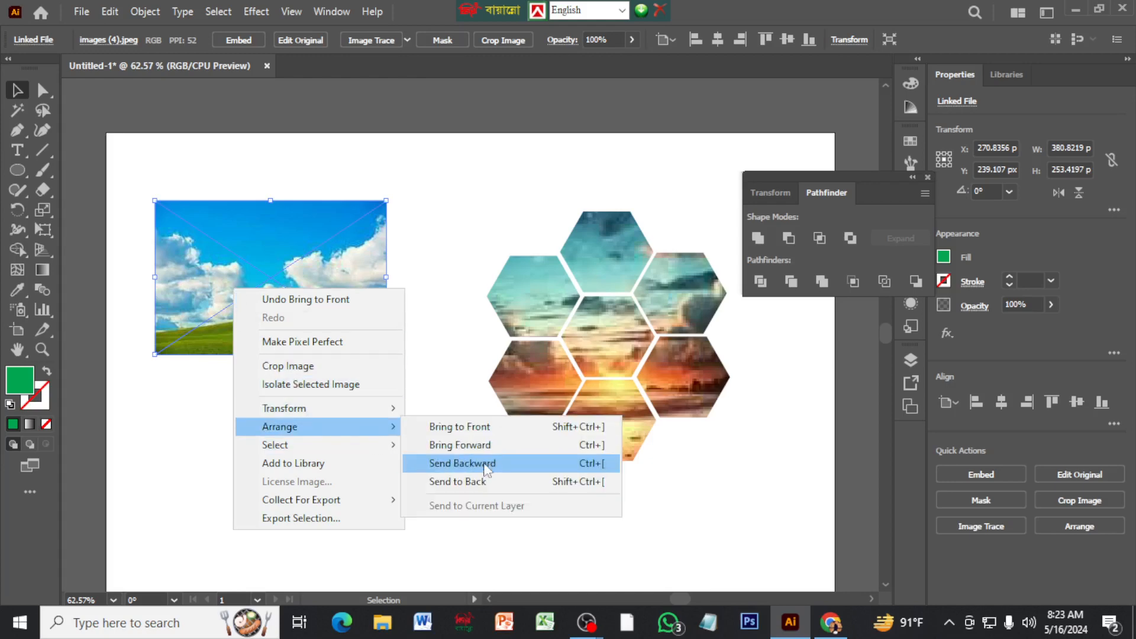
left_click(477, 483)
Select the green circle together with the landscape image, make a clipping mask from them, and deselect the result.
left_click_drag(134, 242, 211, 297)
mouse_move(371, 375)
left_mouse_down()
mouse_move(390, 384)
mouse_move(371, 375)
left_mouse_up()
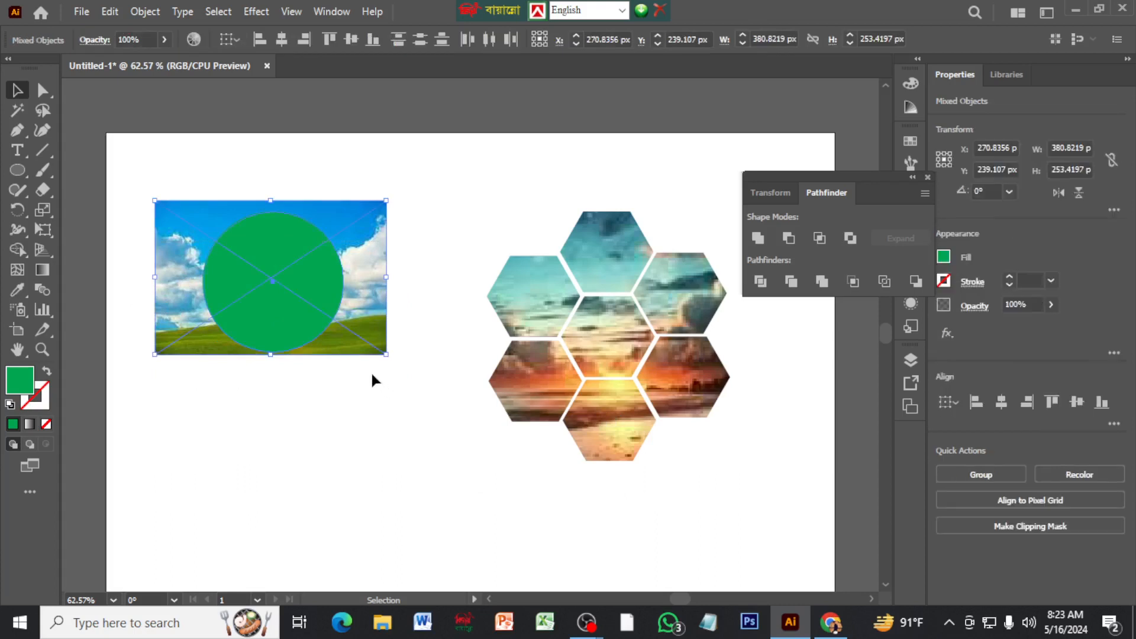
right_click(290, 272)
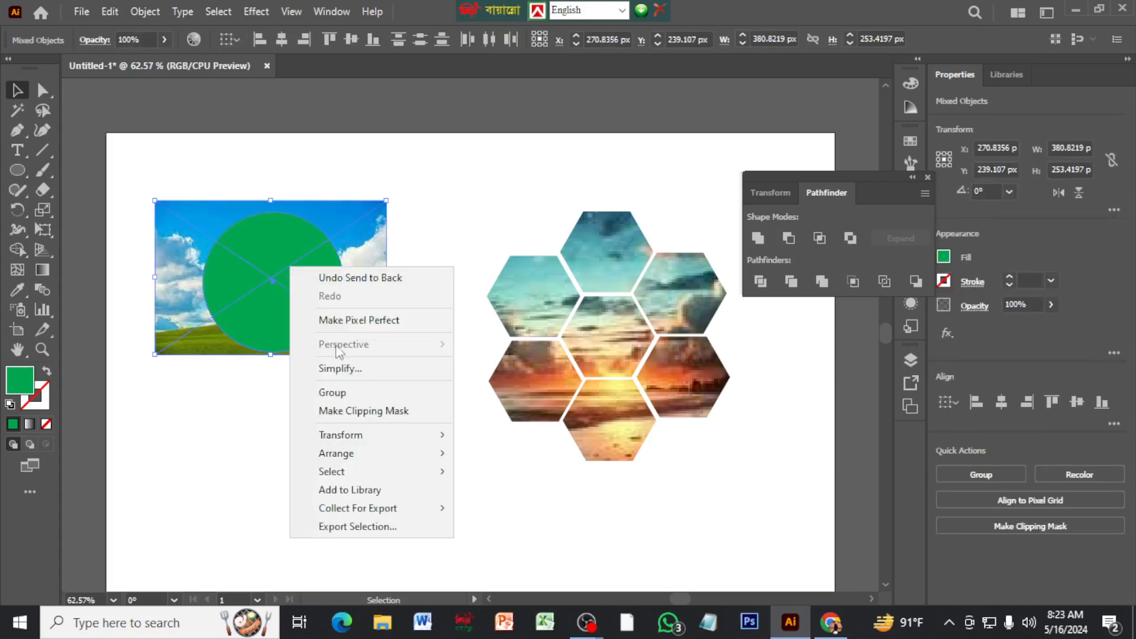
left_click(365, 409)
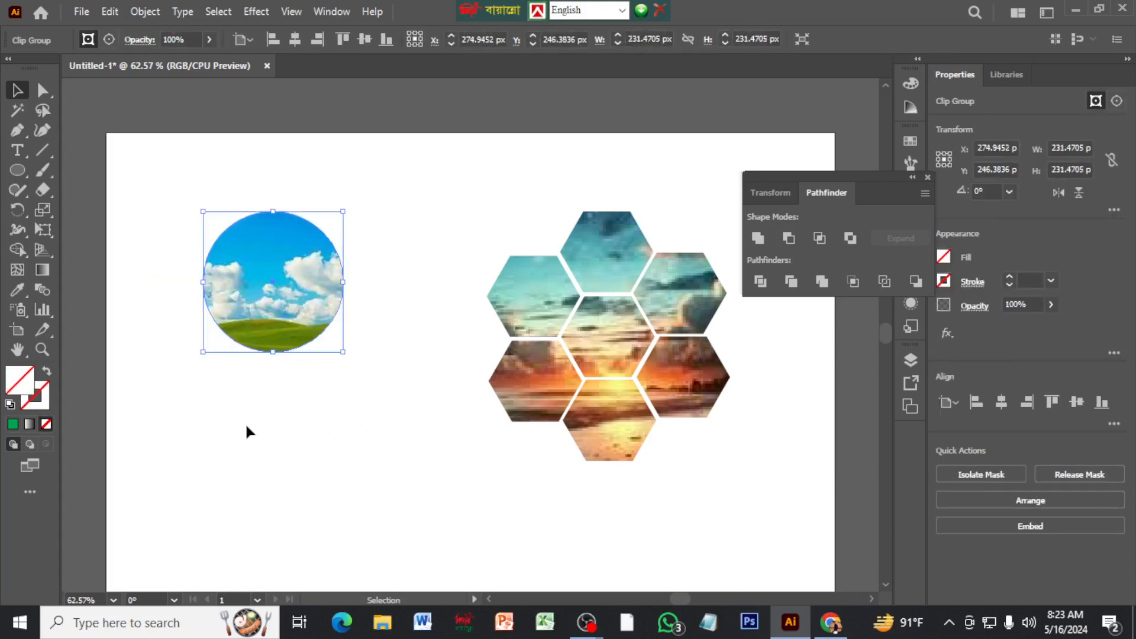
left_click(451, 424)
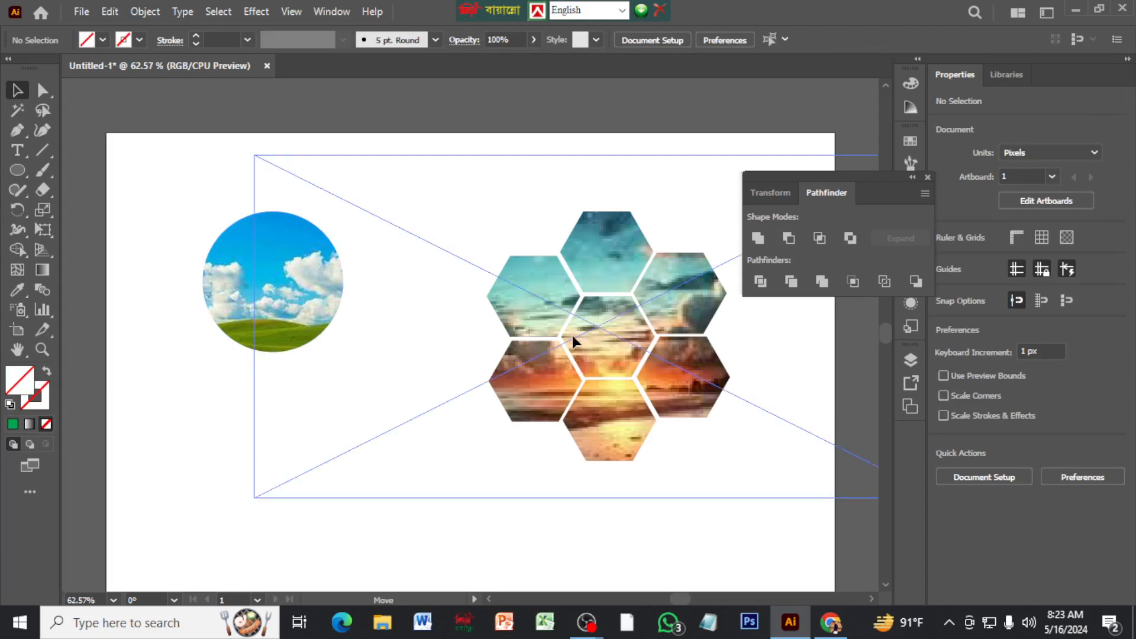
Move the clipped honeycomb slightly up and left and the clipped circle slightly down and right, bringing them closer together.
left_click_drag(575, 336, 322, 421)
left_click(323, 421)
left_click_drag(269, 282, 295, 297)
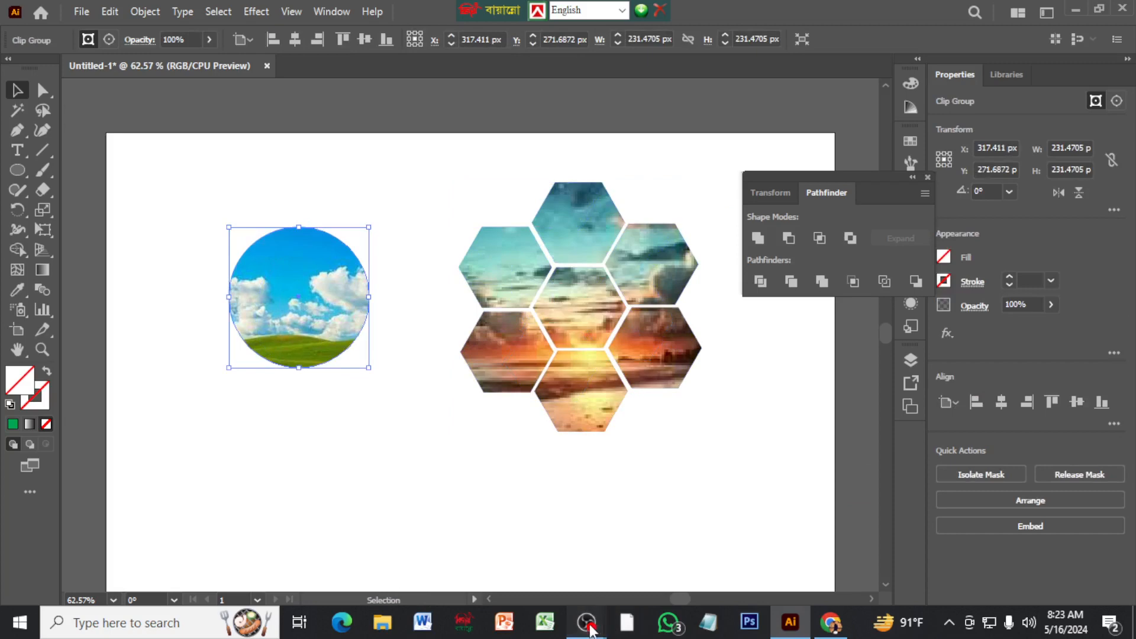
left_click(527, 560)
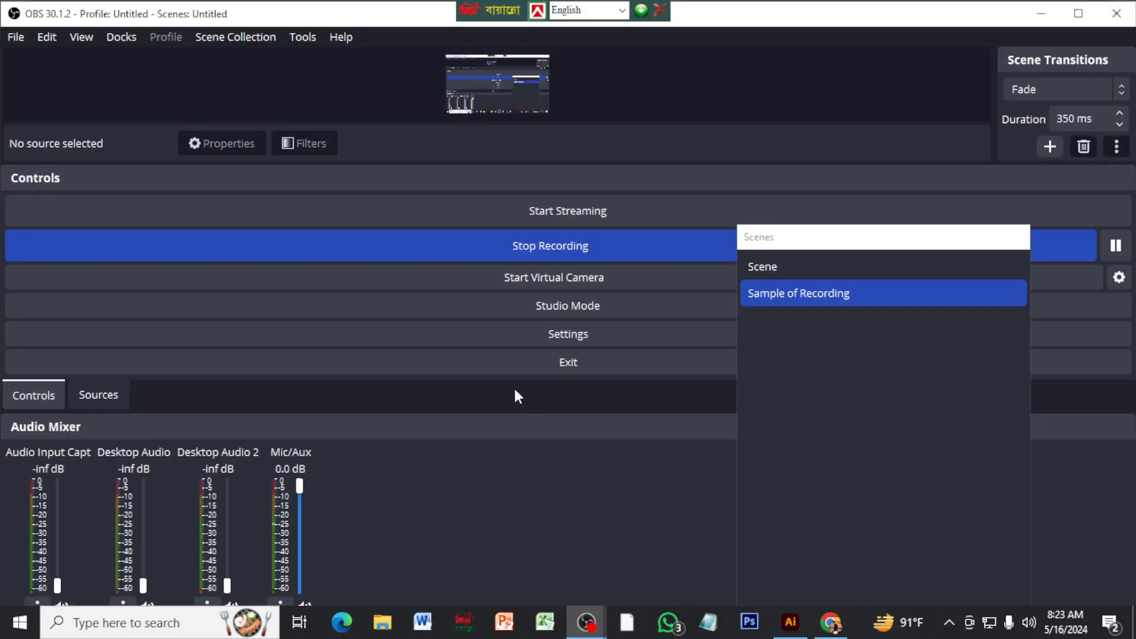